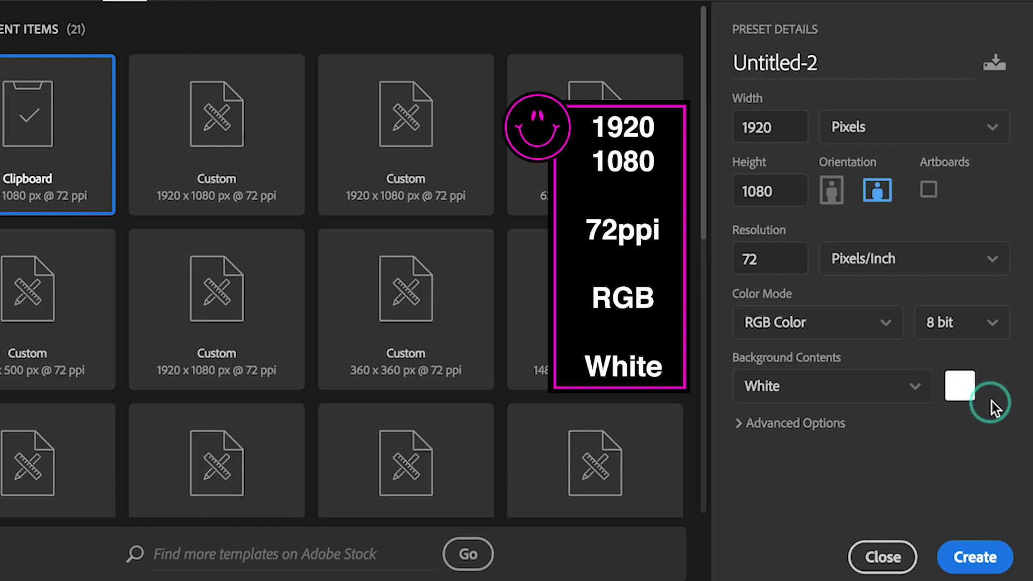
# Create the Untitled-1 document at 1920 × 1080 px, 72 ppi, RGB, with a white background
pyautogui.click(990, 560)
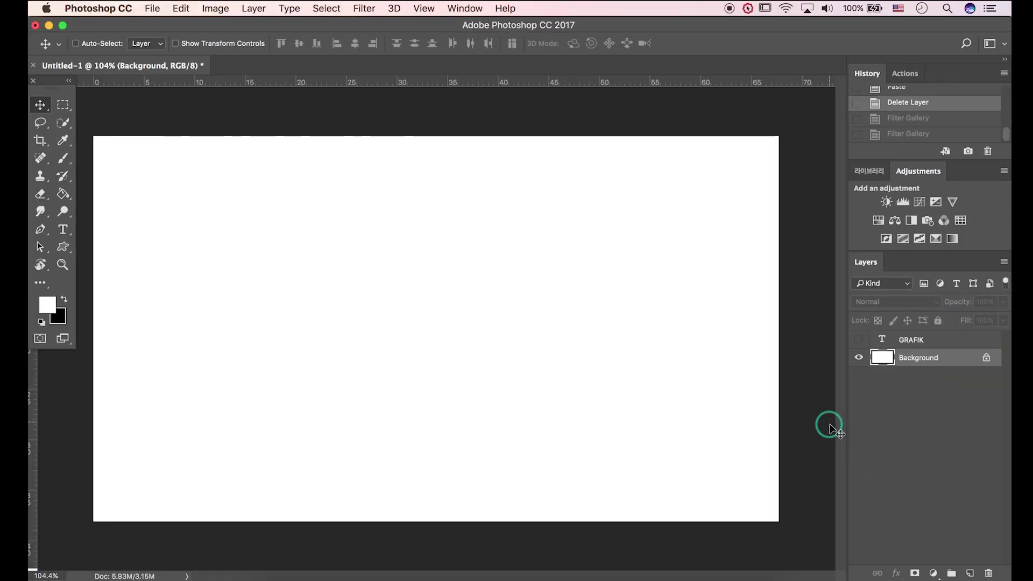
# Open the H_G.jpg pastel gradient image
pyautogui.click(152, 8)
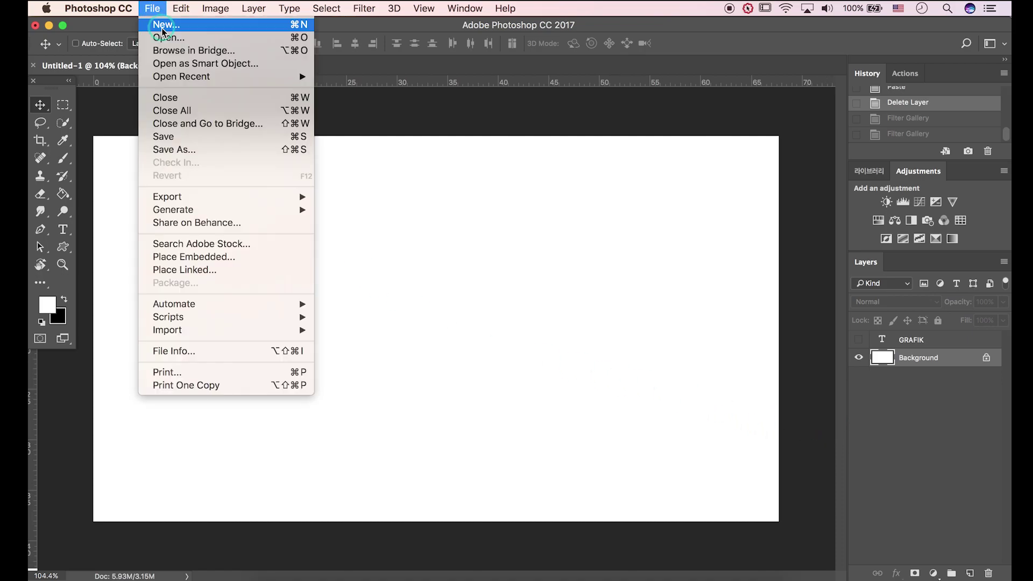
pyautogui.click(166, 37)
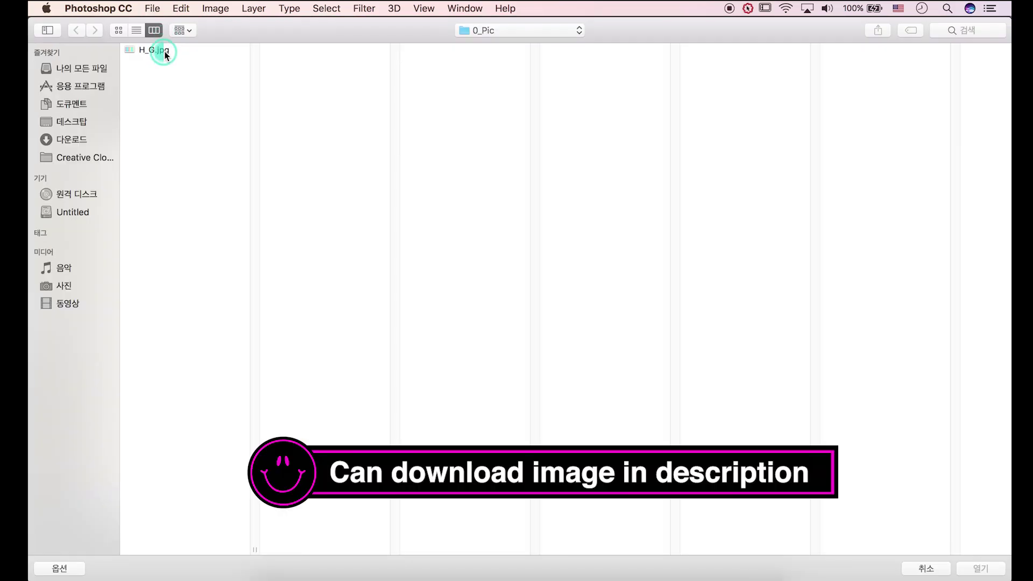
pyautogui.click(161, 51)
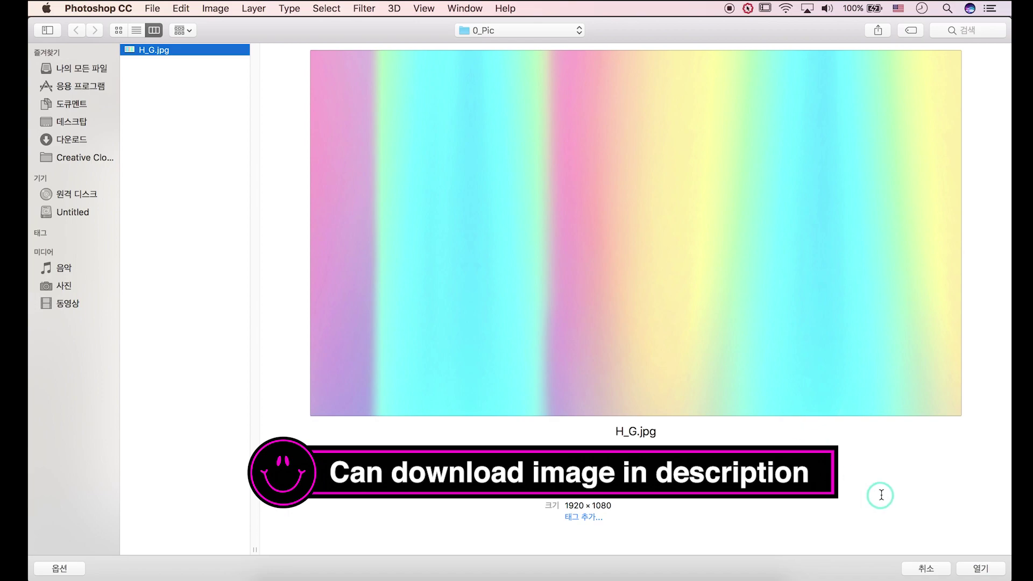
pyautogui.click(990, 569)
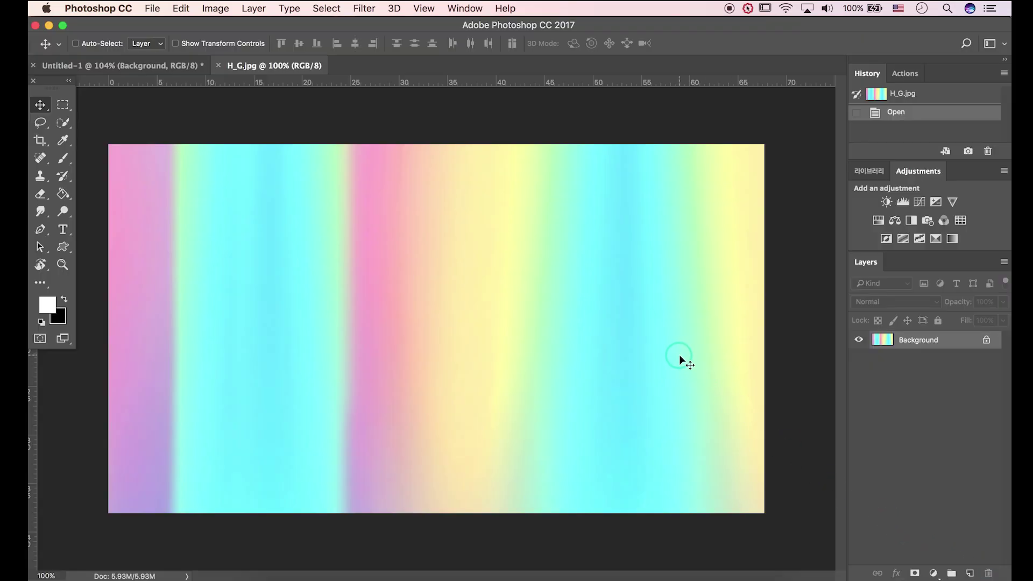
# Copy the whole gradient and paste it into Untitled-1 as Layer 1
pyautogui.press('super+a')
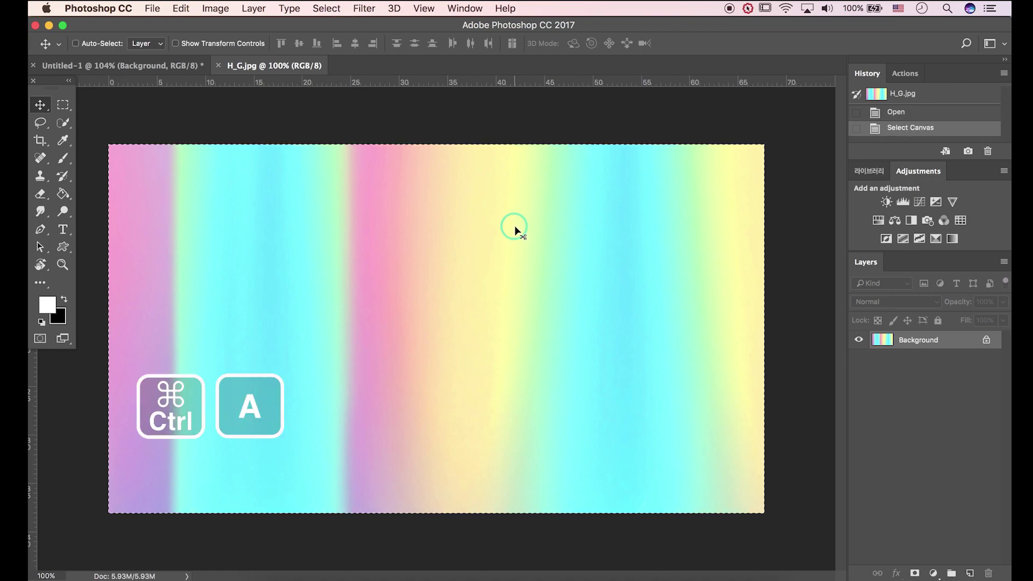
pyautogui.press('super+c')
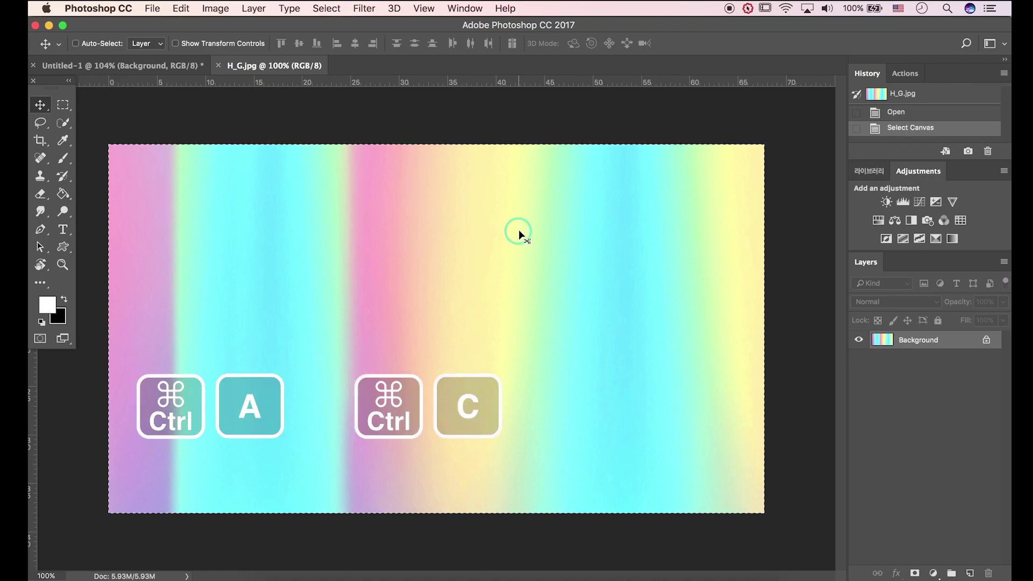
pyautogui.click(157, 65)
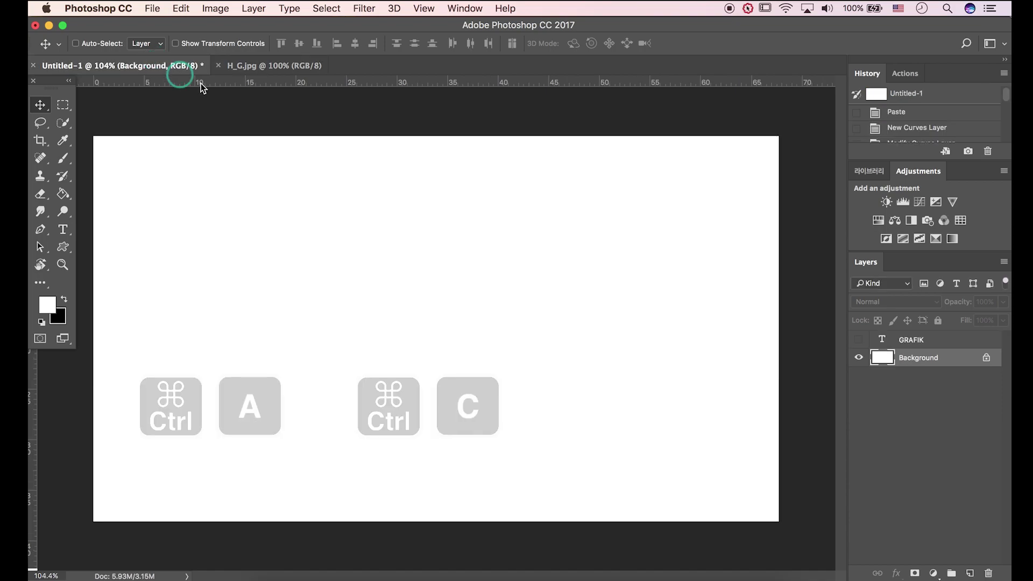
pyautogui.press('super+v')
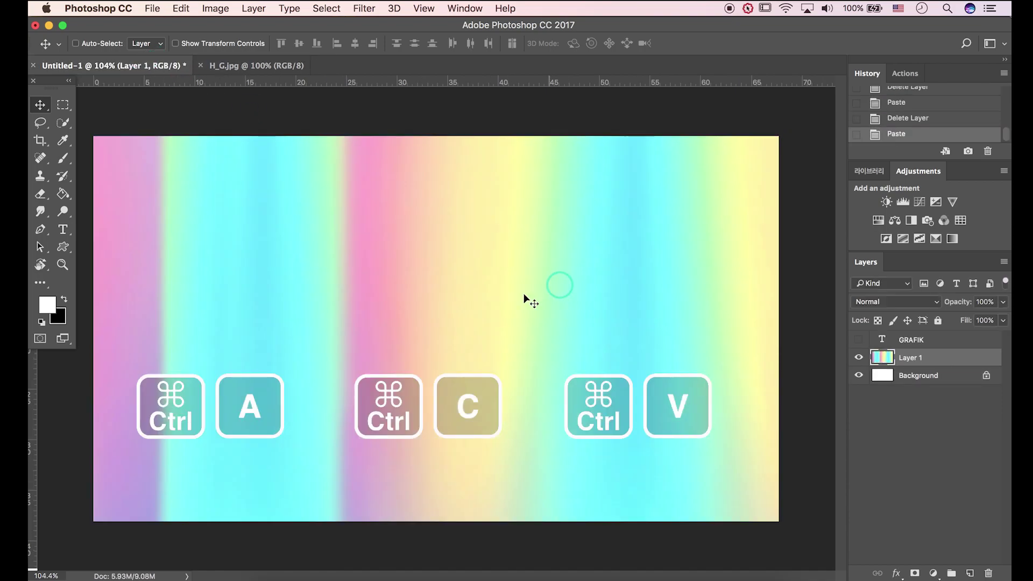
# In the Filter Gallery, choose Spatter with Spray Radius 20 and Smoothness 4
pyautogui.scroll(5, 278, 307)
pyautogui.scroll(-5, 278, 307)
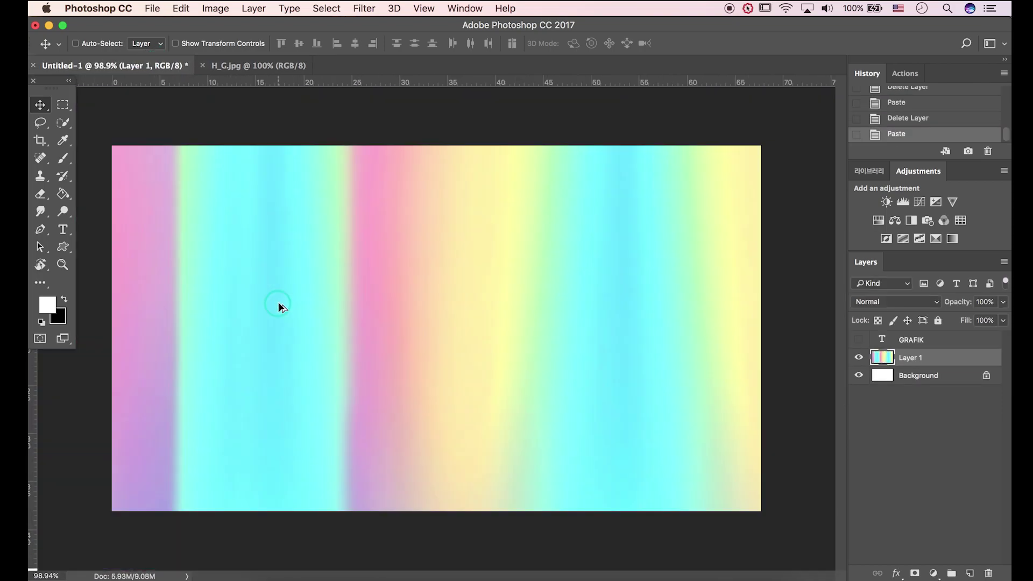
pyautogui.scroll(1, 327, 282)
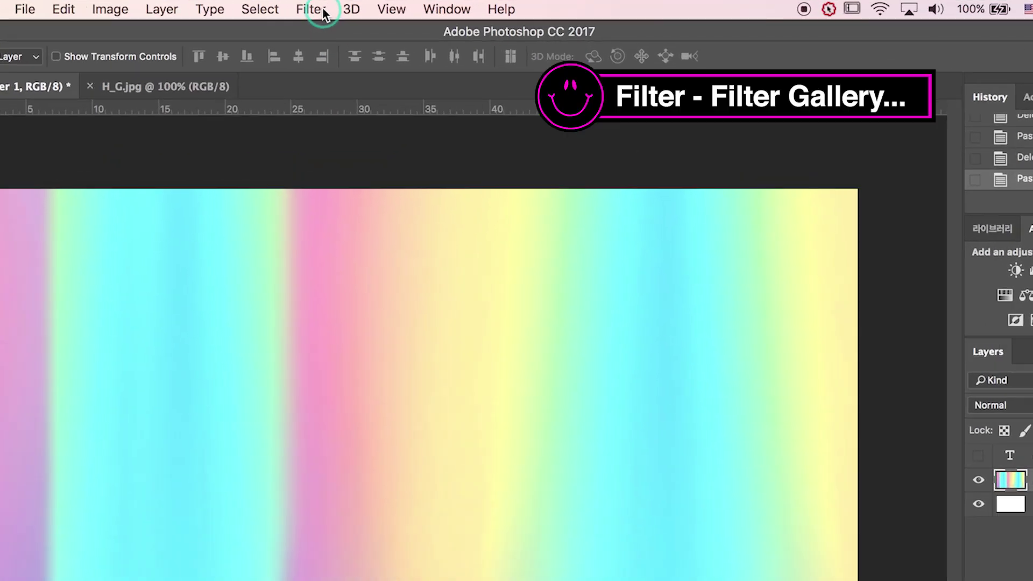
pyautogui.click(370, 8)
pyautogui.click(341, 89)
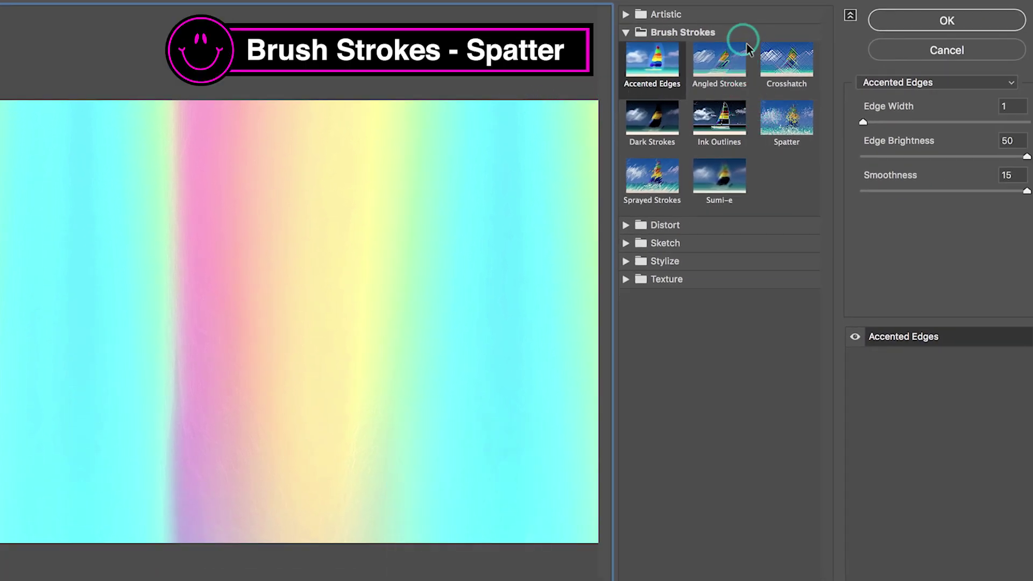
pyautogui.click(793, 116)
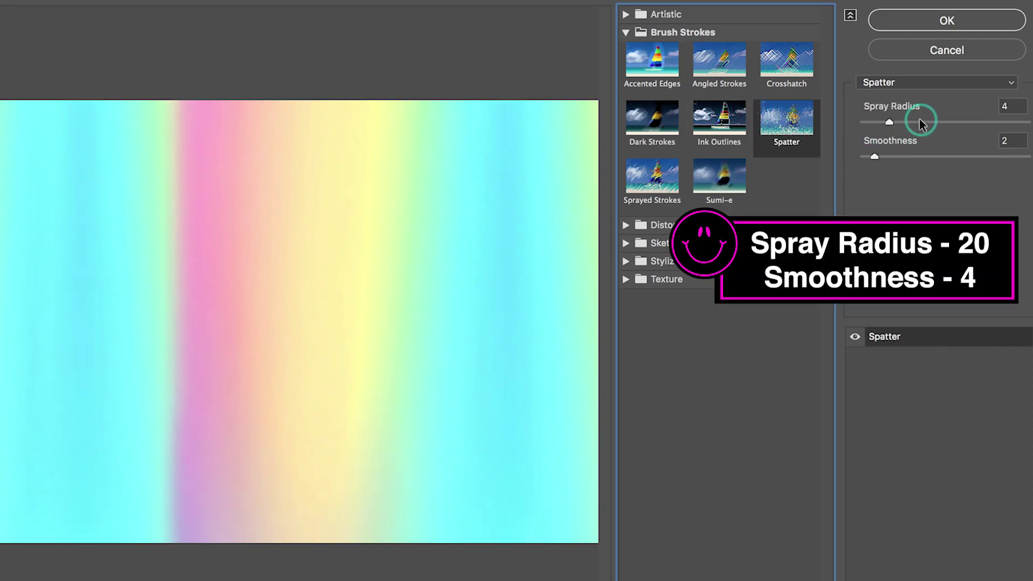
pyautogui.moveTo(911, 117); pyautogui.dragTo(992, 125)
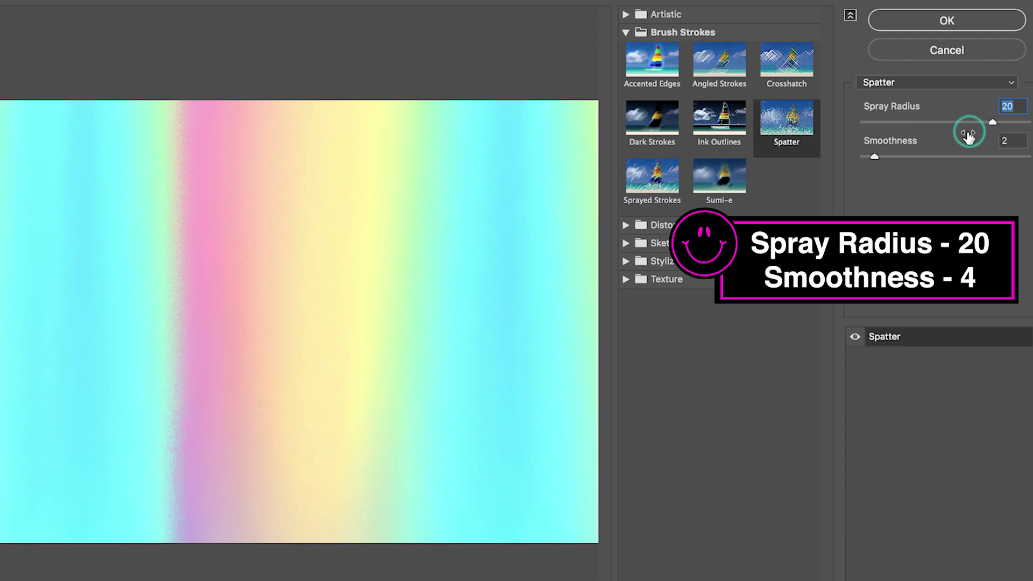
pyautogui.moveTo(897, 157); pyautogui.dragTo(906, 159)
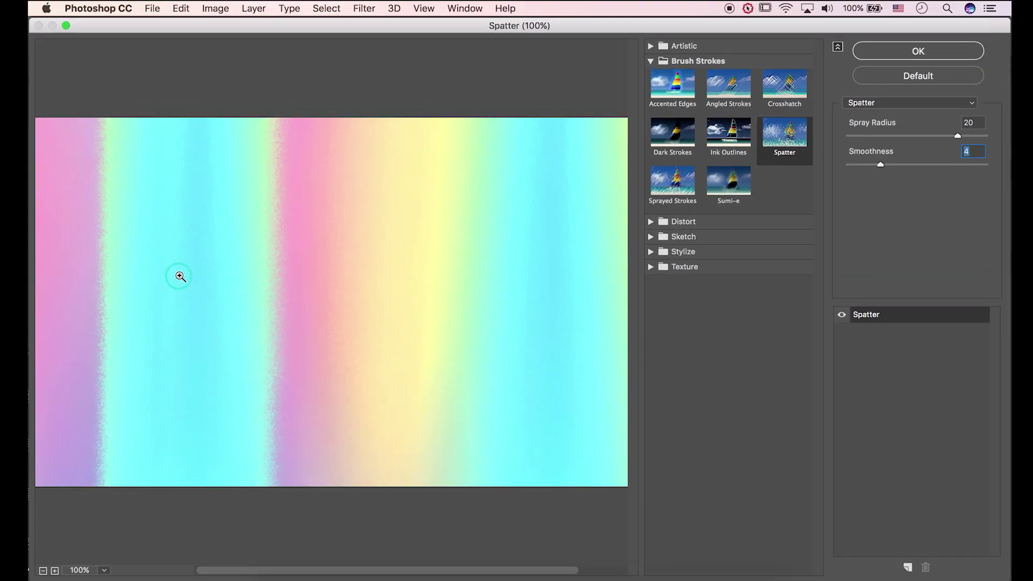
# Zoom into the preview and toggle Spatter off and on to compare the texture
pyautogui.click(180, 276)
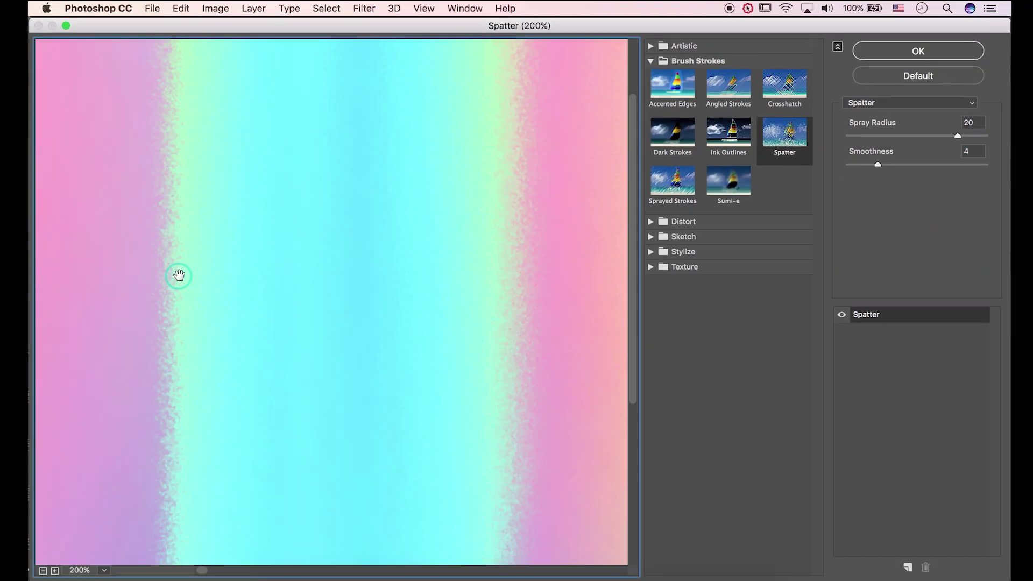
pyautogui.click(842, 315)
pyautogui.click(842, 316)
pyautogui.keyDown('alt'); pyautogui.click(423, 243); pyautogui.keyUp('alt')
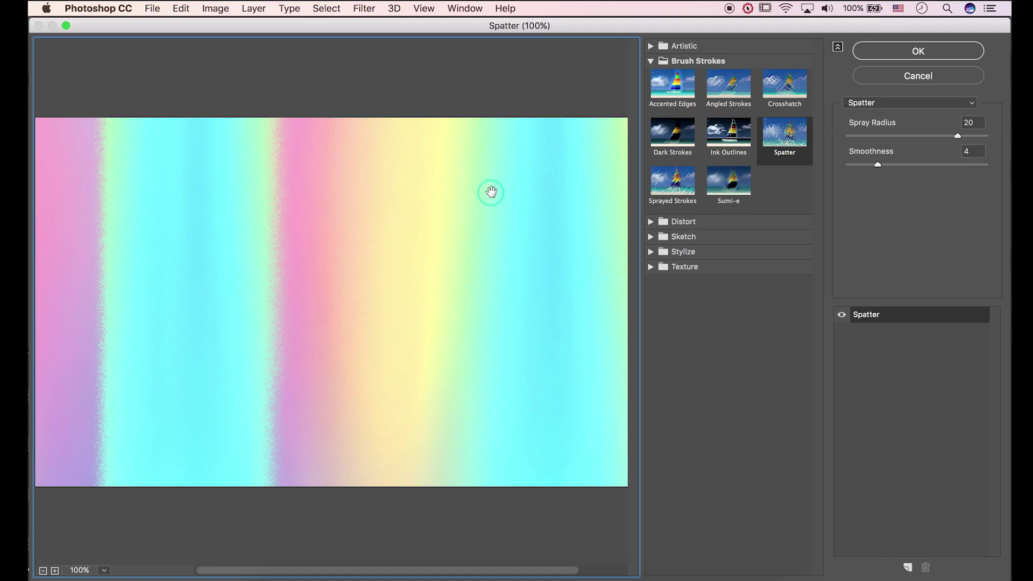
# Apply the Spatter filter, then show and select the GRAFIK text layer
pyautogui.click(944, 49)
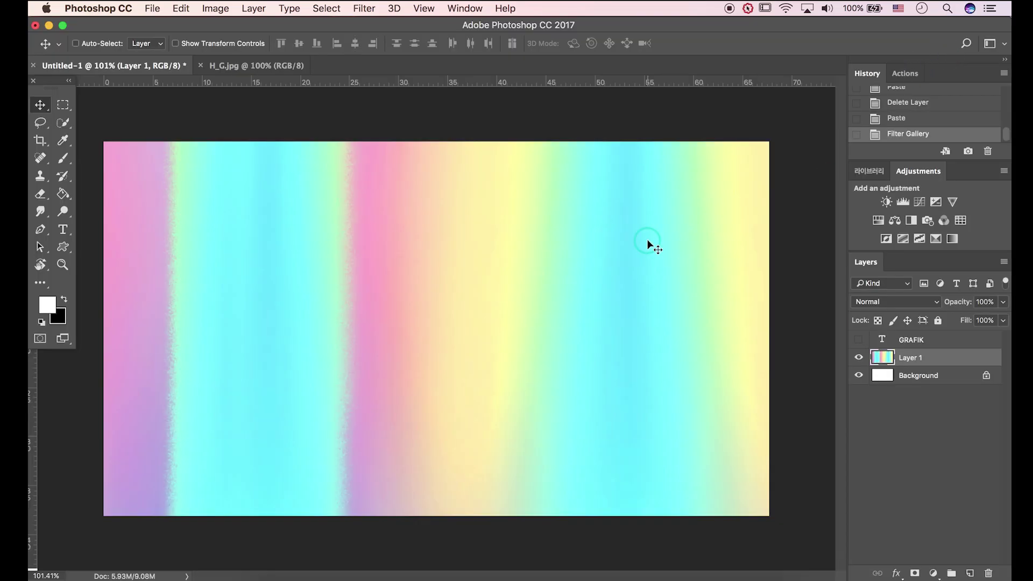
pyautogui.click(859, 339)
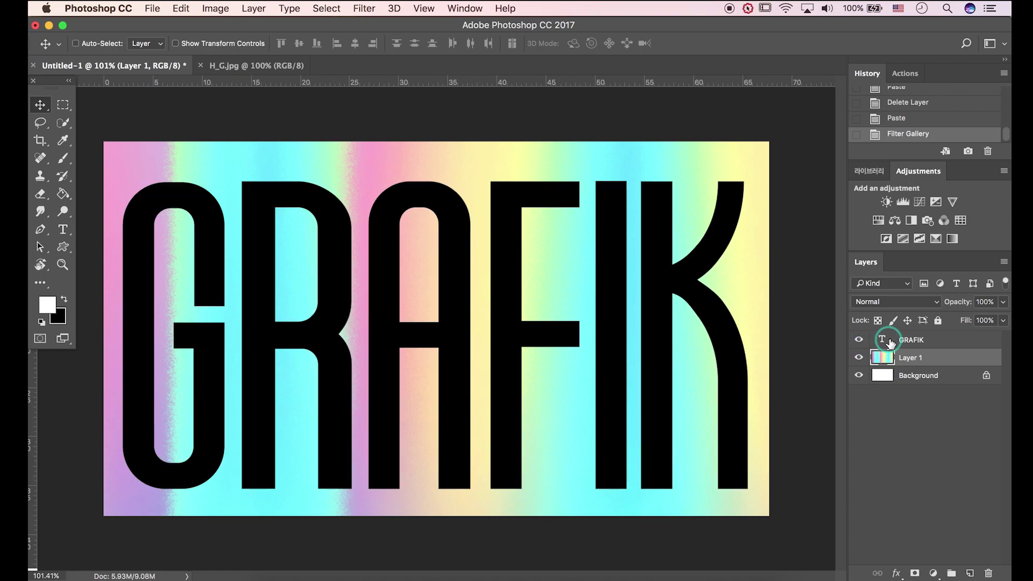
pyautogui.click(905, 342)
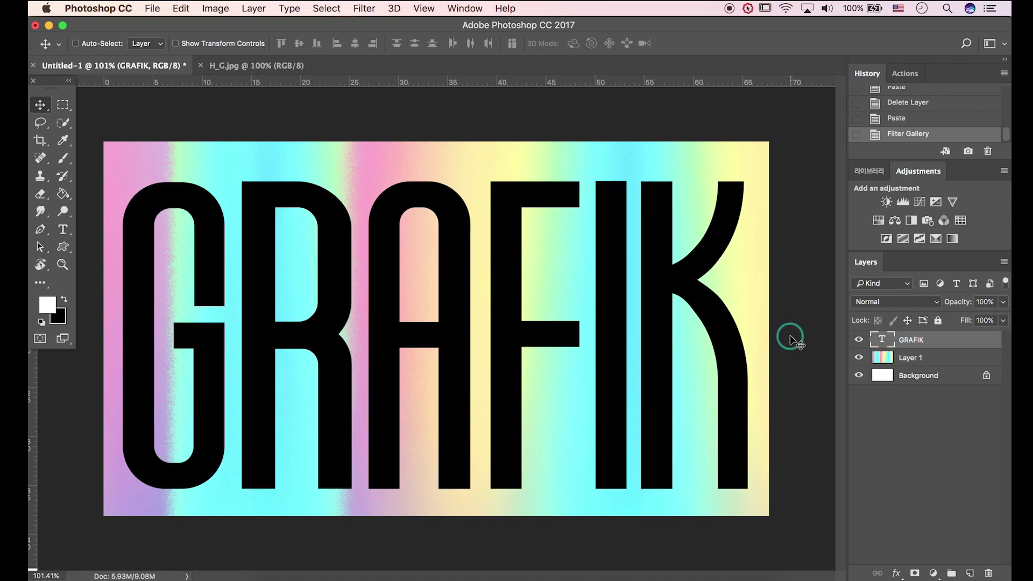
# Brush a Quick Selection over all the GRAFIK letters
pyautogui.press('w')
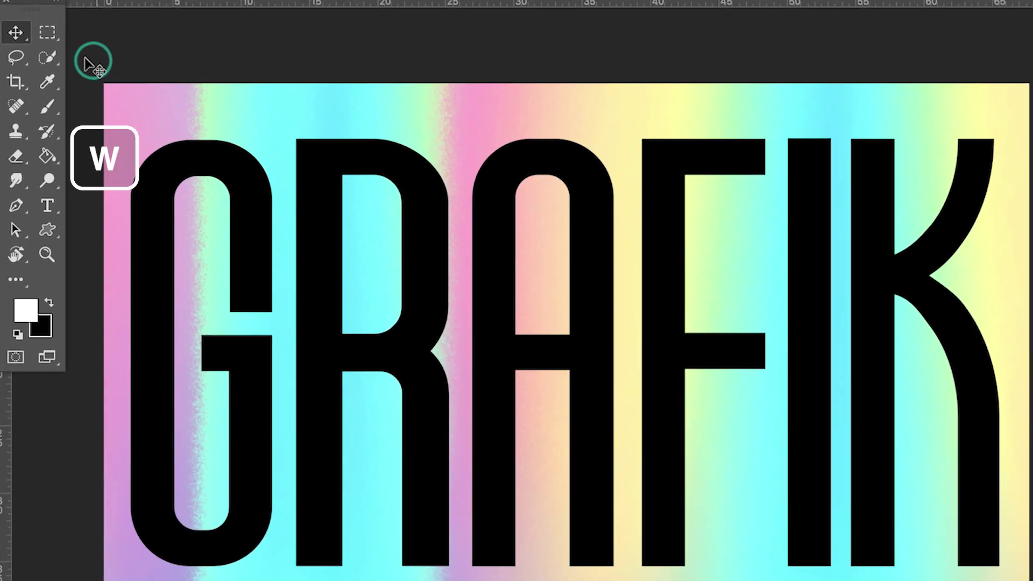
pyautogui.click(64, 123)
pyautogui.click(94, 56)
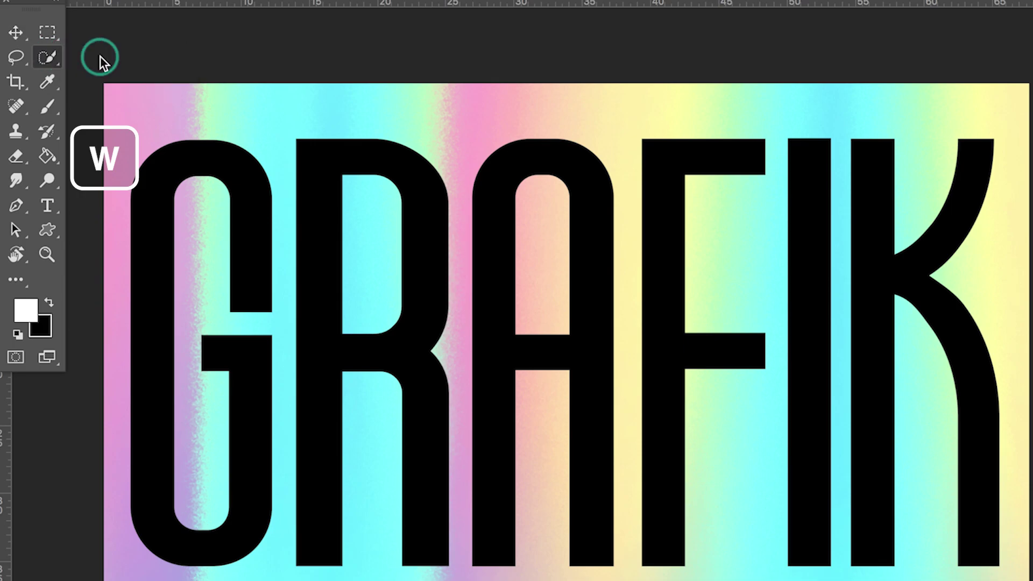
pyautogui.moveTo(369, 265)
pyautogui.mouseDown()
pyautogui.moveTo(346, 415)
pyautogui.moveTo(623, 348)
pyautogui.moveTo(920, 376)
pyautogui.moveTo(801, 366)
pyautogui.mouseUp()
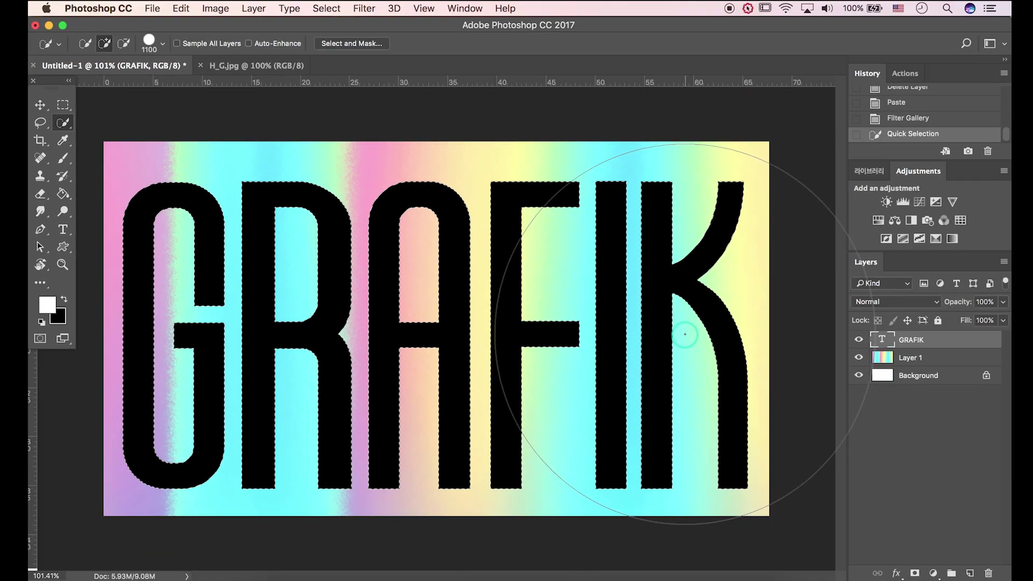
# Copy the letter-shaped part of Layer 1 to Layer 2, then hide Layer 1 and GRAFIK
pyautogui.press('m')
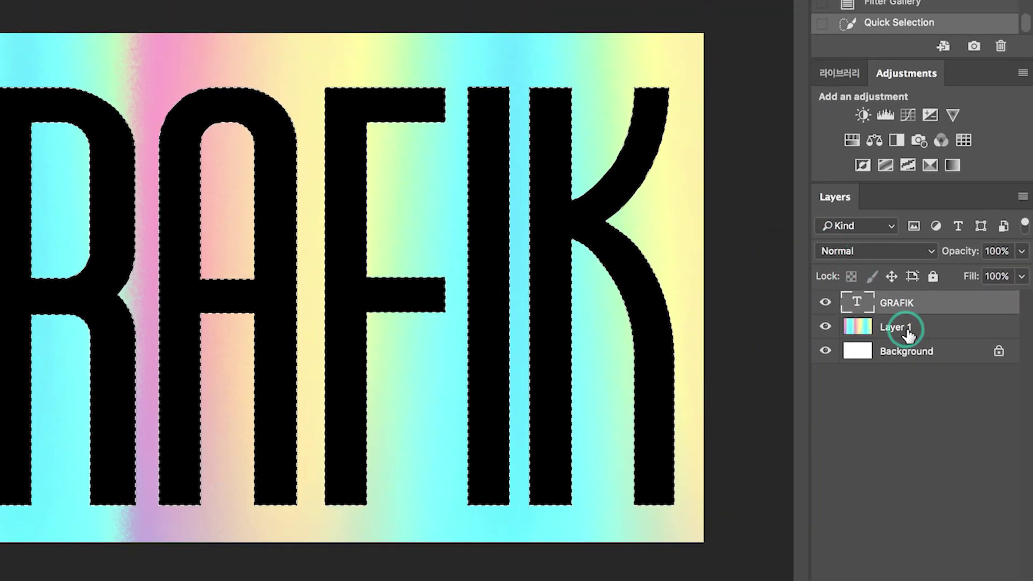
pyautogui.click(908, 334)
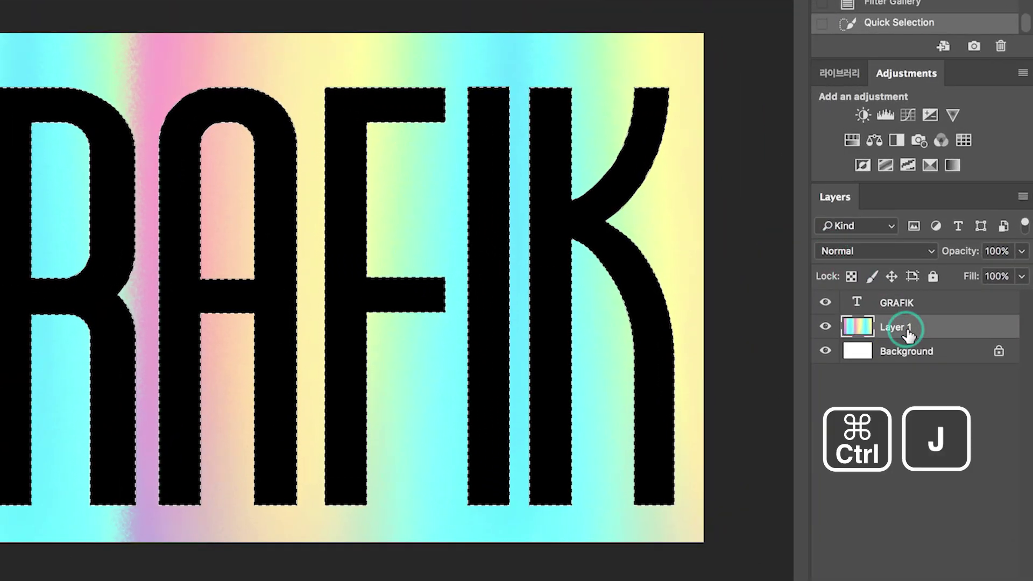
pyautogui.hotkey('ctrl', 'j')
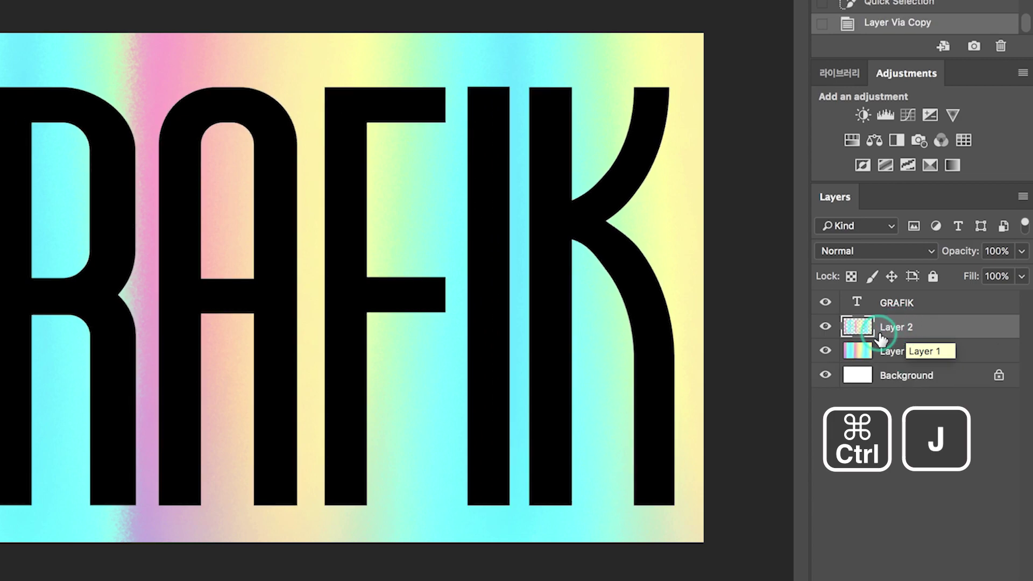
pyautogui.click(826, 350)
pyautogui.click(825, 301)
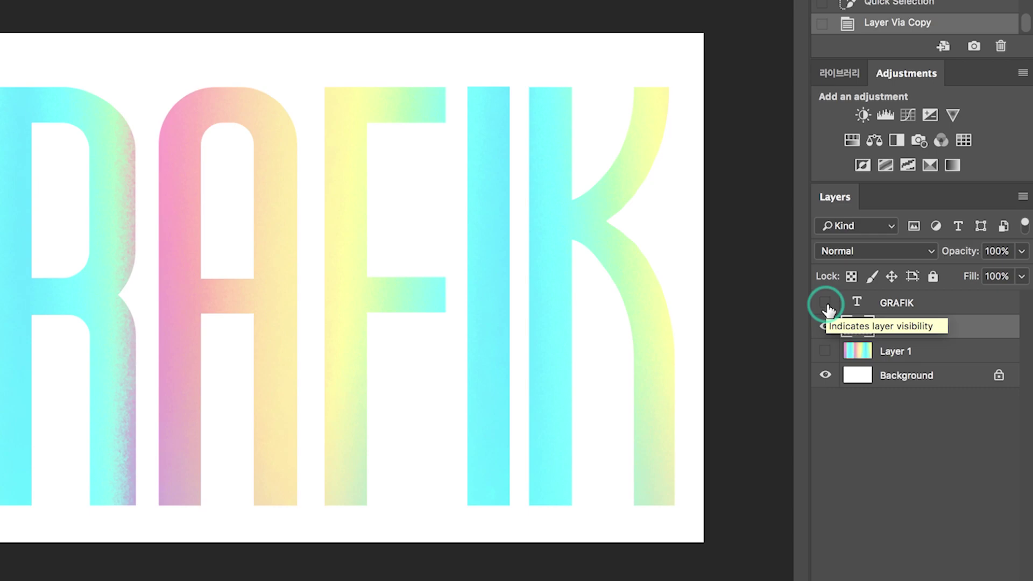
pyautogui.click(900, 331)
# Add a Bevel & Emboss layer style to Layer 2 using Inner Bevel and the Smooth technique
pyautogui.rightClick(899, 488)
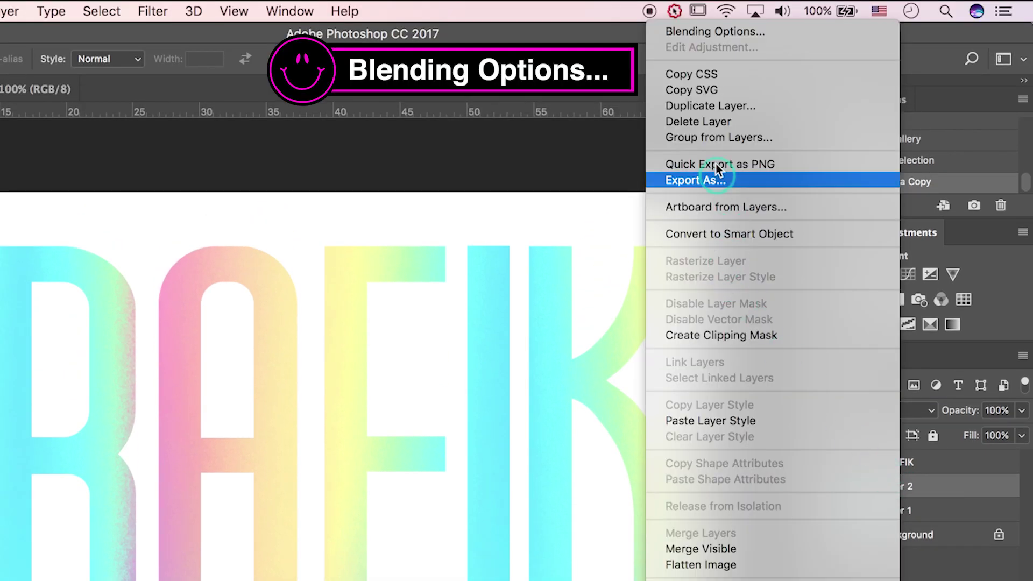
pyautogui.click(712, 34)
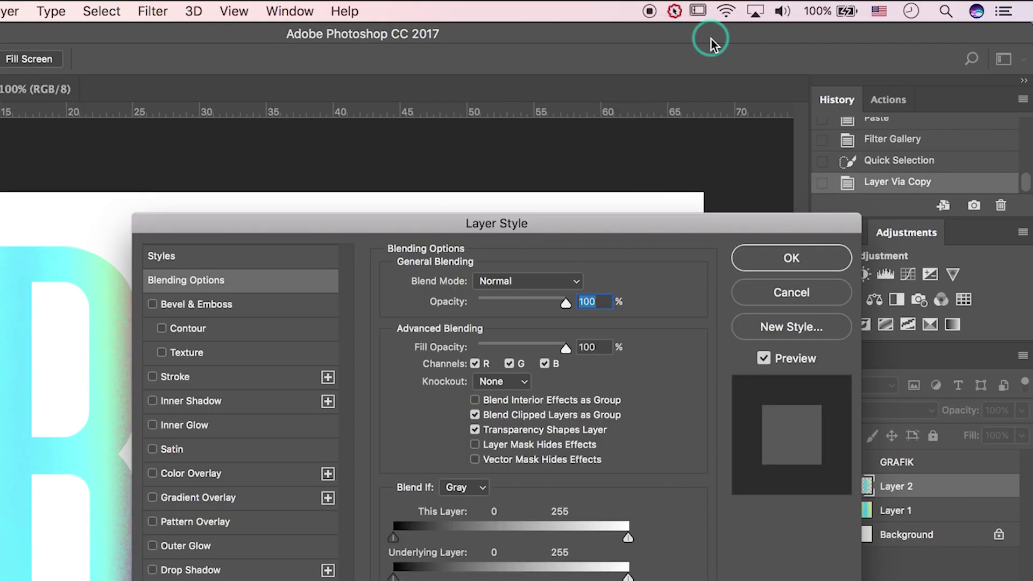
pyautogui.moveTo(541, 224); pyautogui.dragTo(666, 430)
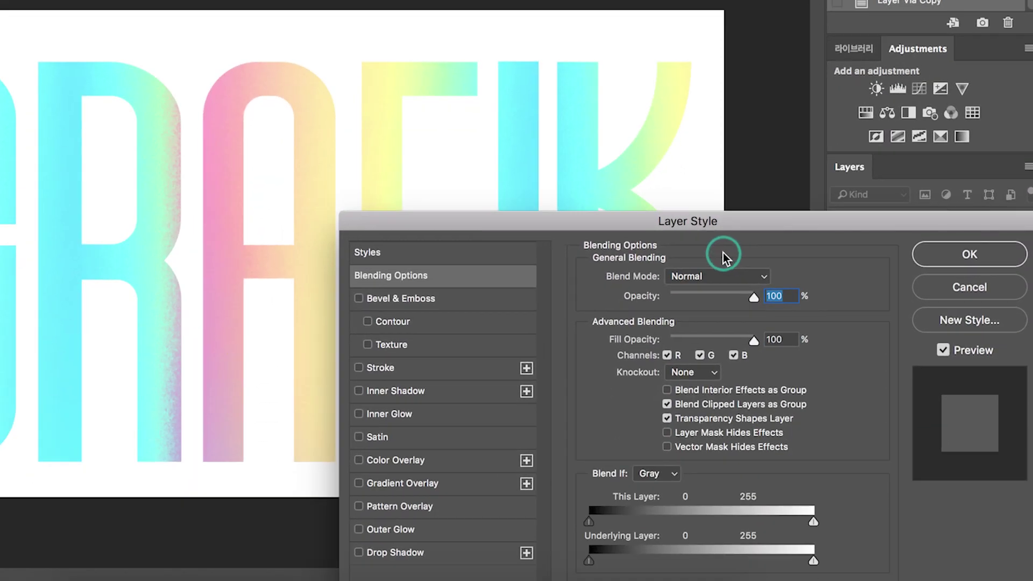
pyautogui.click(407, 301)
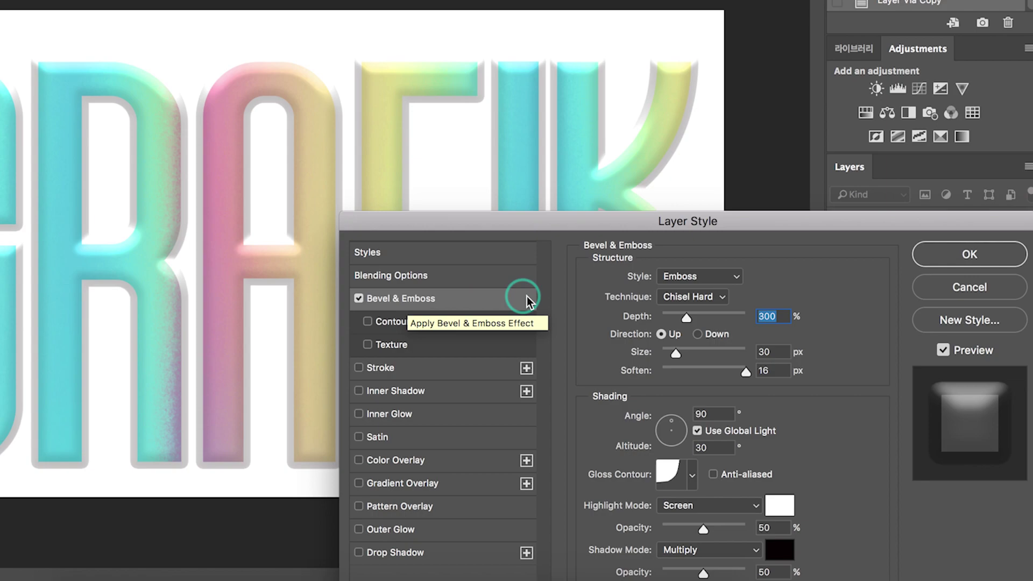
pyautogui.click(717, 276)
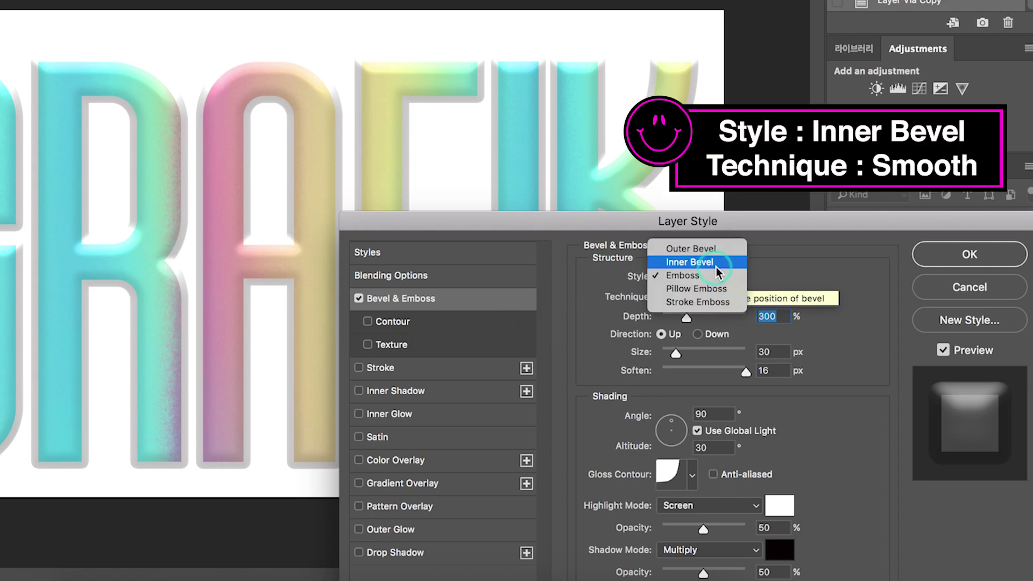
pyautogui.click(729, 264)
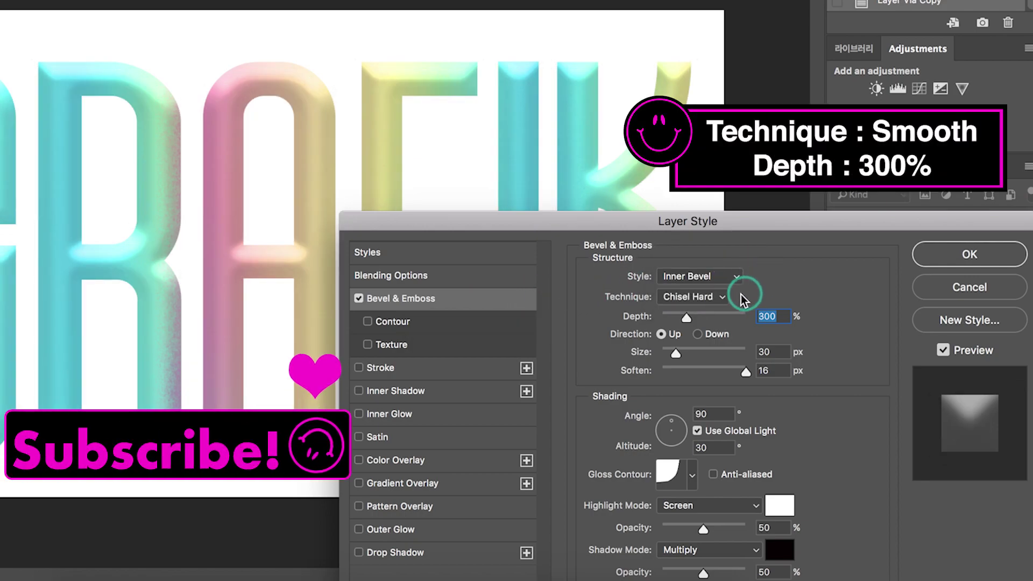
pyautogui.click(723, 297)
pyautogui.click(719, 282)
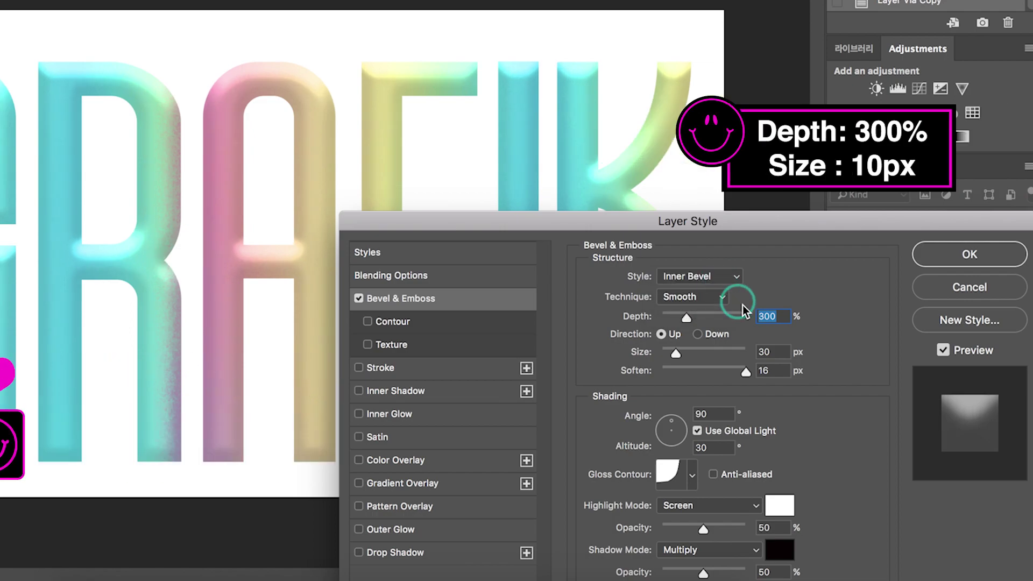
# Set bevel size 10 px, Linear gloss contour and 20% shadow opacity, comparing bevel on and off
pyautogui.click(772, 352)
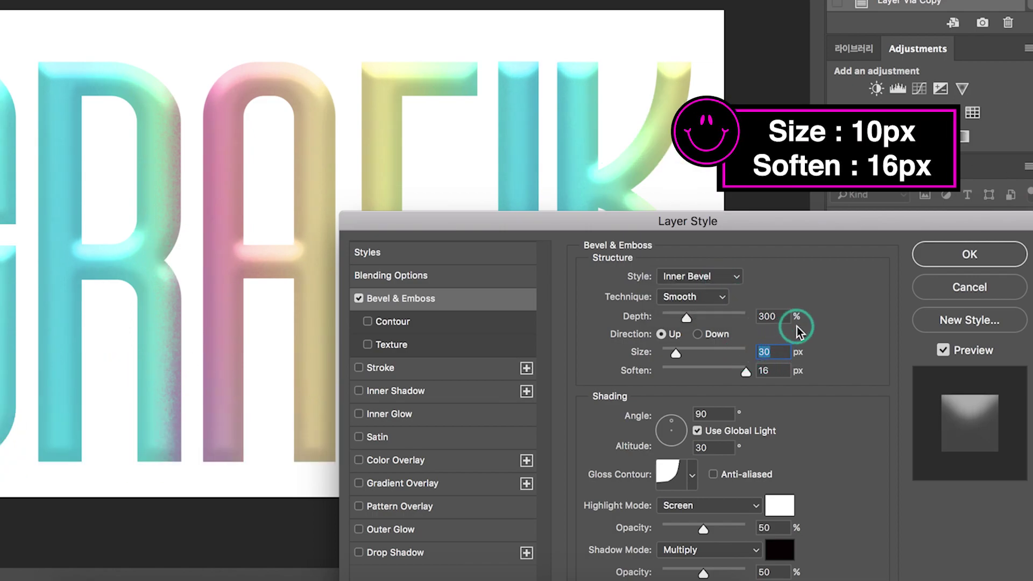
pyautogui.write('10')
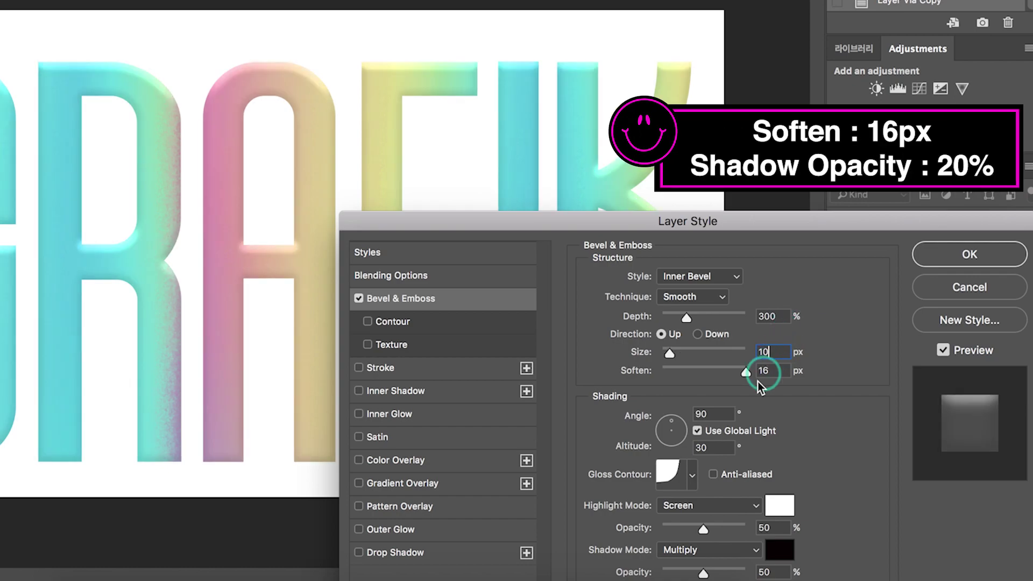
pyautogui.click(693, 474)
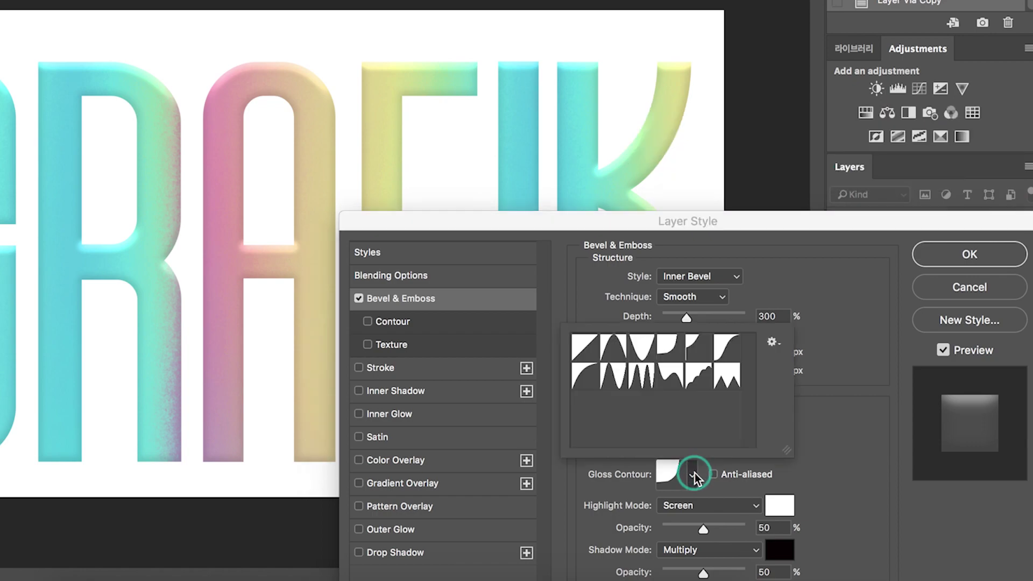
pyautogui.click(598, 349)
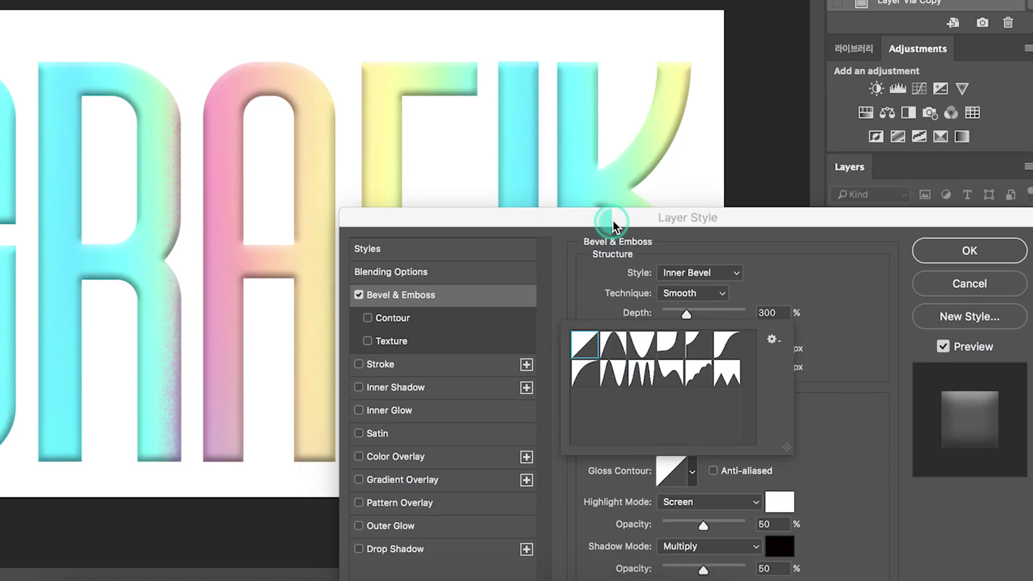
pyautogui.moveTo(608, 229); pyautogui.dragTo(612, 173)
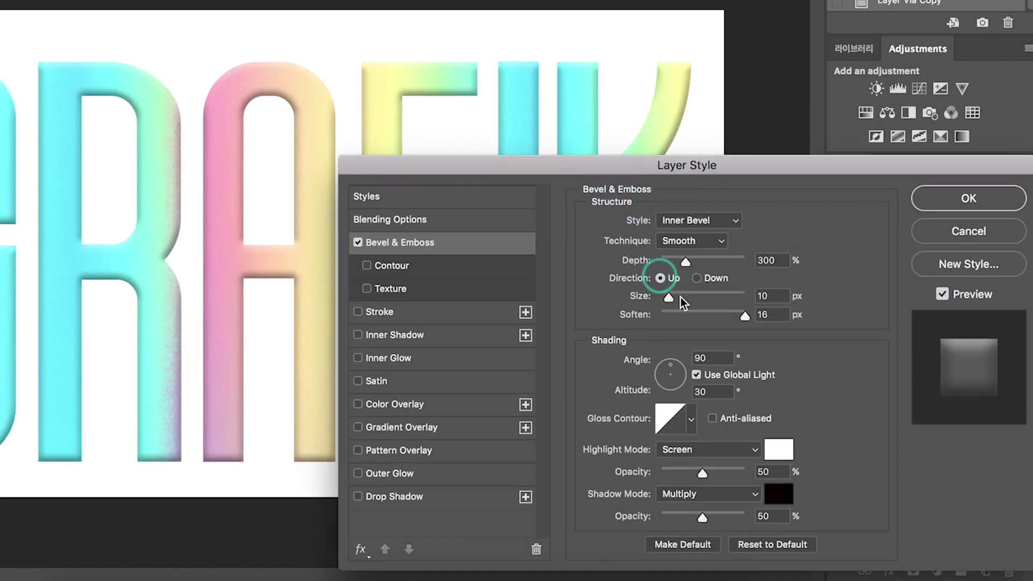
pyautogui.doubleClick(786, 517)
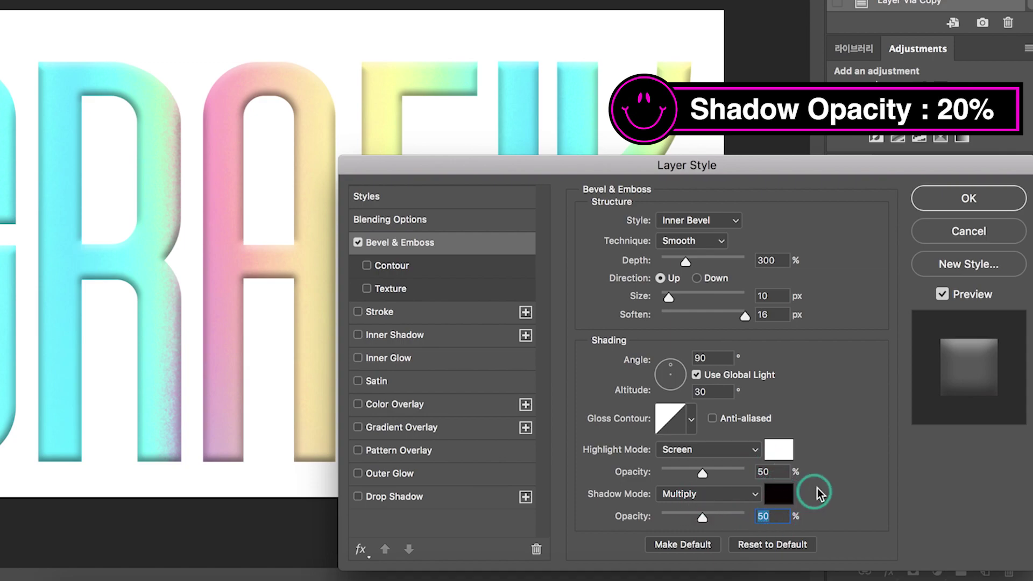
pyautogui.write('20')
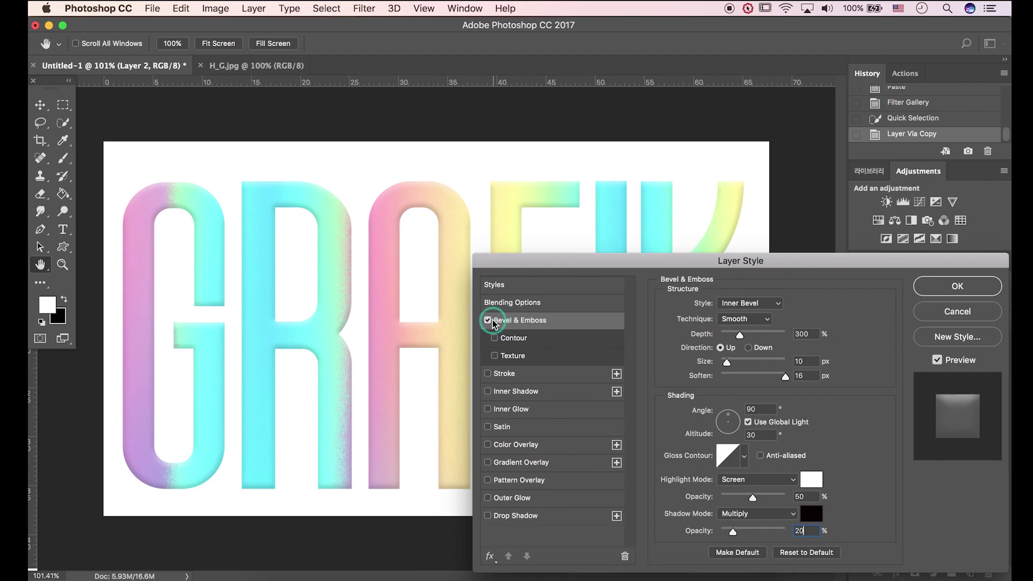
pyautogui.click(490, 322)
pyautogui.click(490, 323)
pyautogui.click(490, 324)
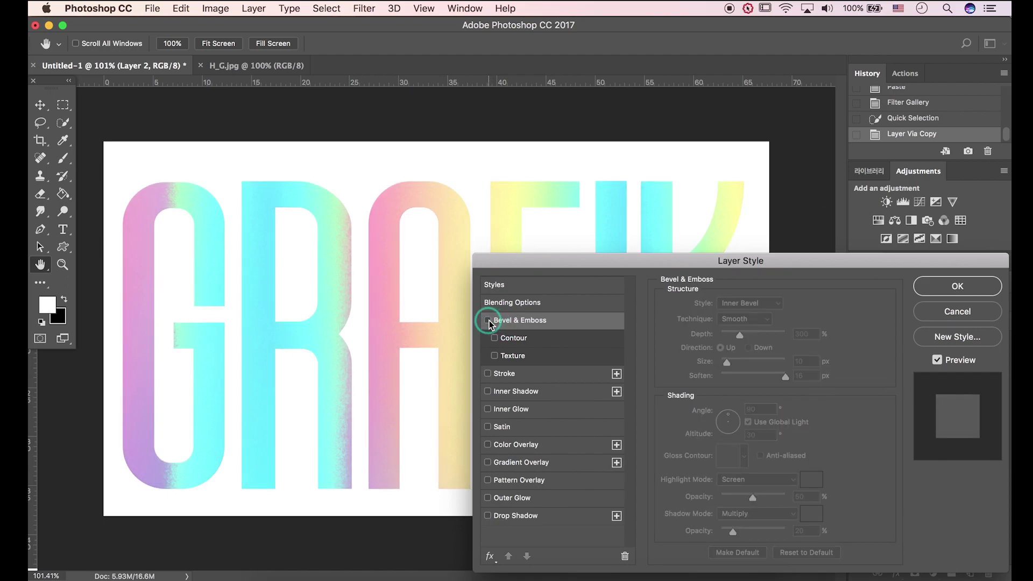
pyautogui.click(488, 321)
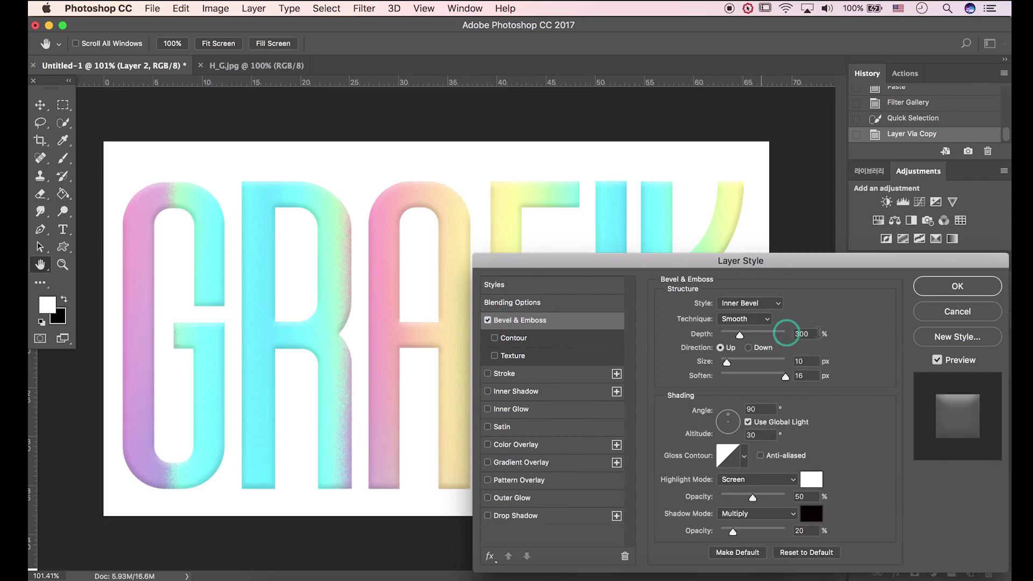
# Confirm the bevel, hide the white Background, and save the artwork as transparent PNG grafik.png
pyautogui.click(925, 287)
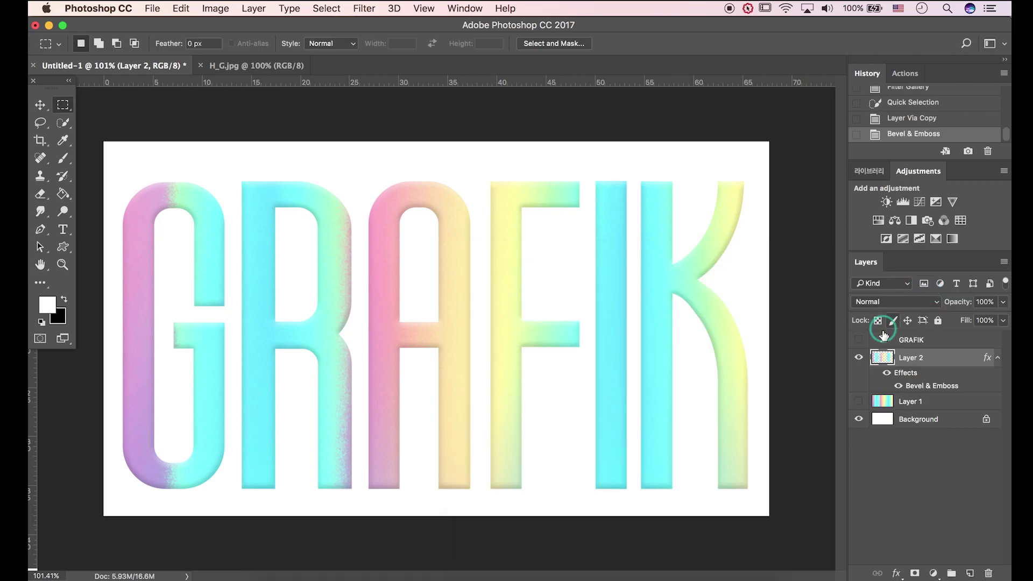
pyautogui.click(861, 420)
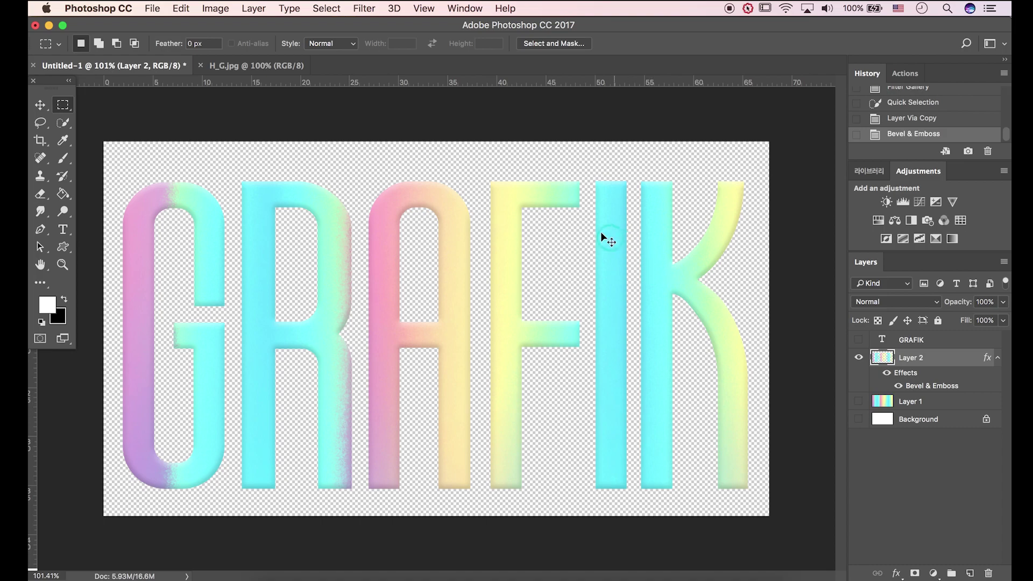
pyautogui.press('super+shift+s')
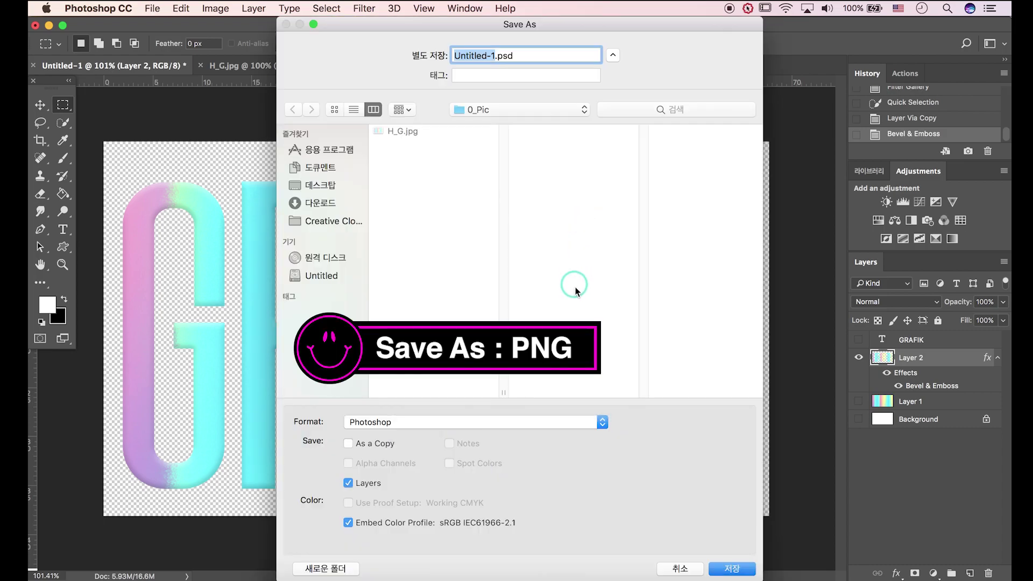
pyautogui.click(564, 422)
pyautogui.click(532, 529)
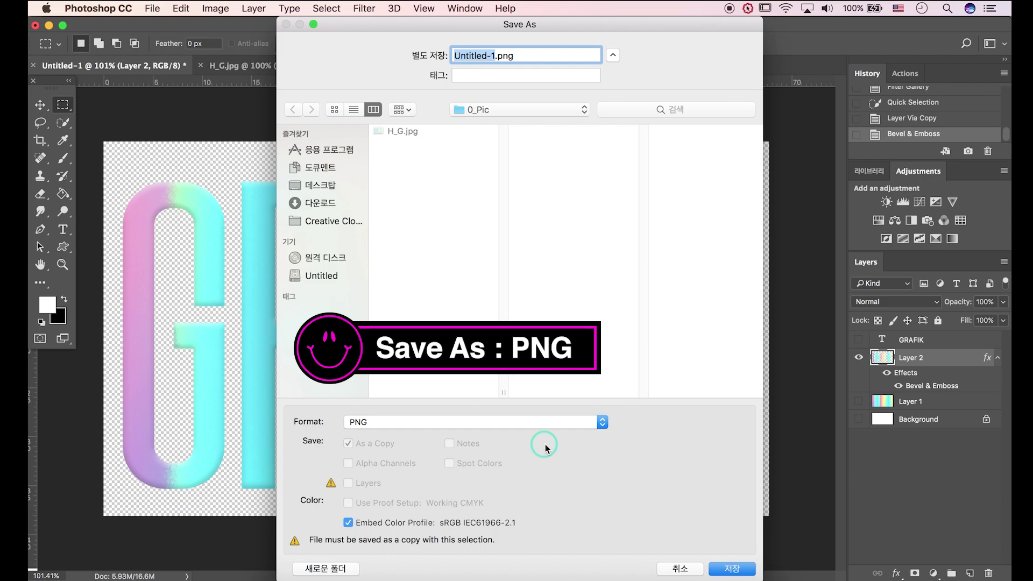
pyautogui.write('grafik')
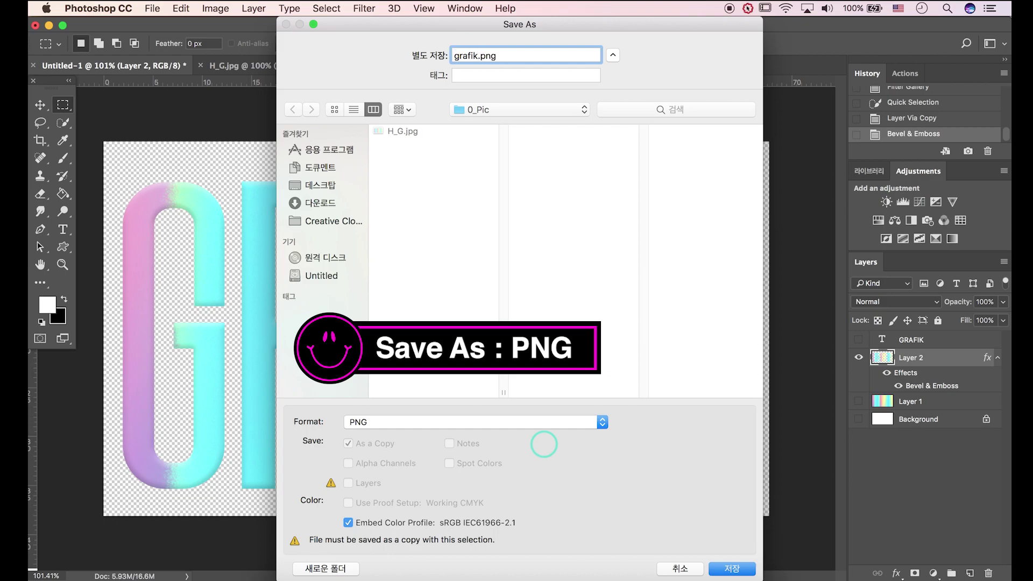
pyautogui.click(732, 569)
pyautogui.click(566, 193)
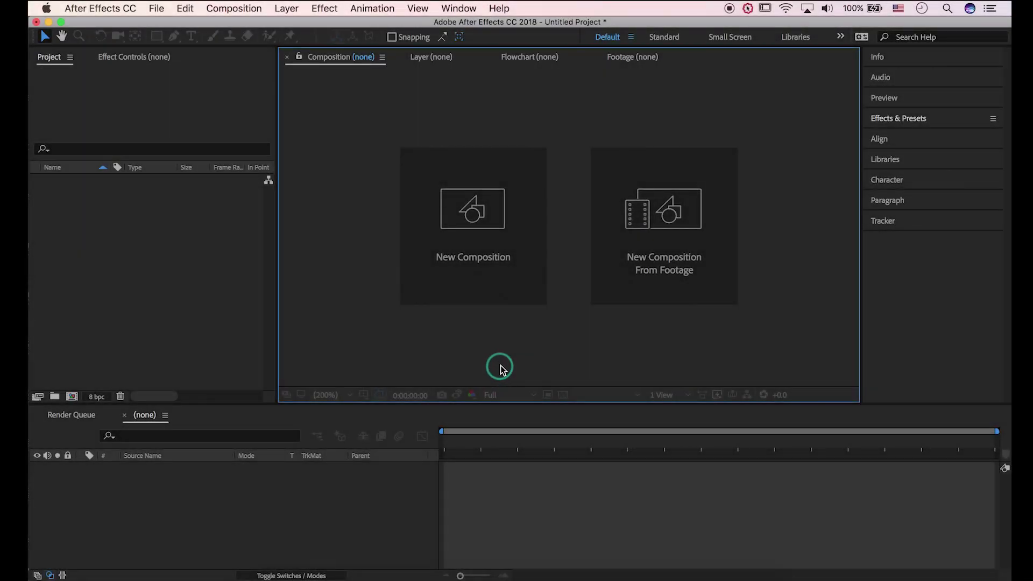
# Create Comp 1 with HDTV 1080 24 settings: 1920×1080, 24 fps, 10 seconds, white background
pyautogui.click(477, 237)
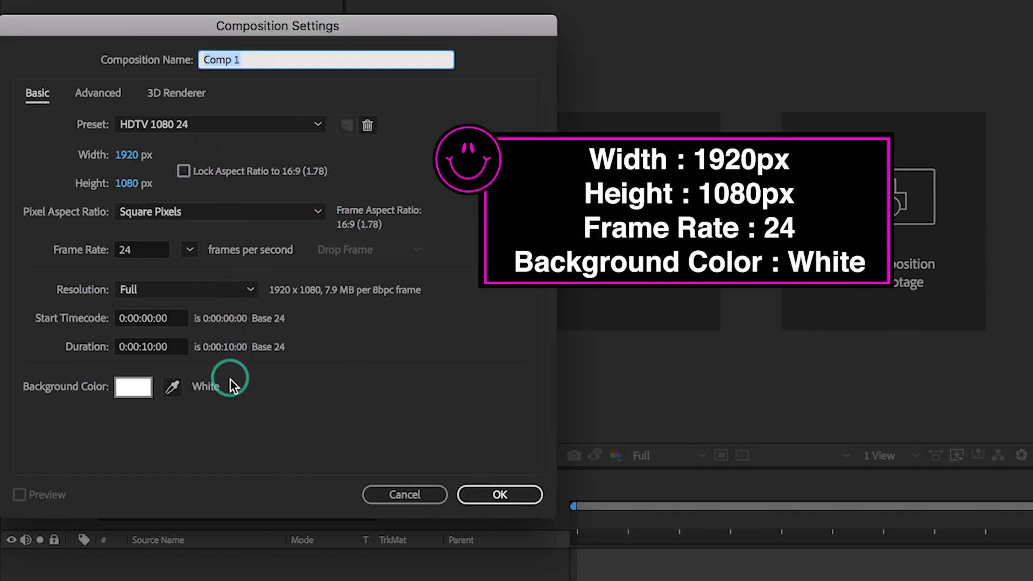
pyautogui.click(515, 495)
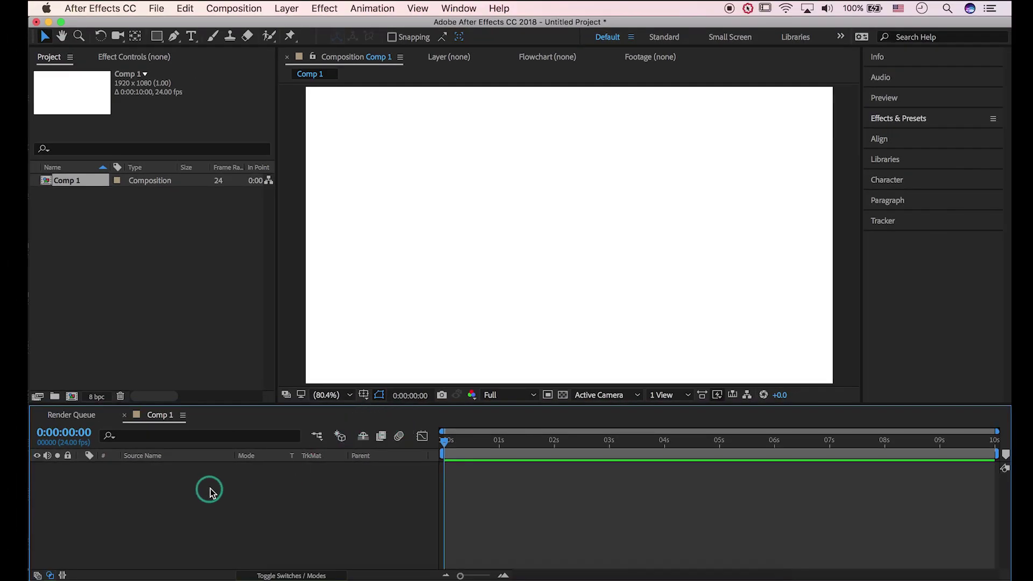
# Import grafik.png into the project and place it in the Comp 1 timeline as layer 1
pyautogui.click(161, 12)
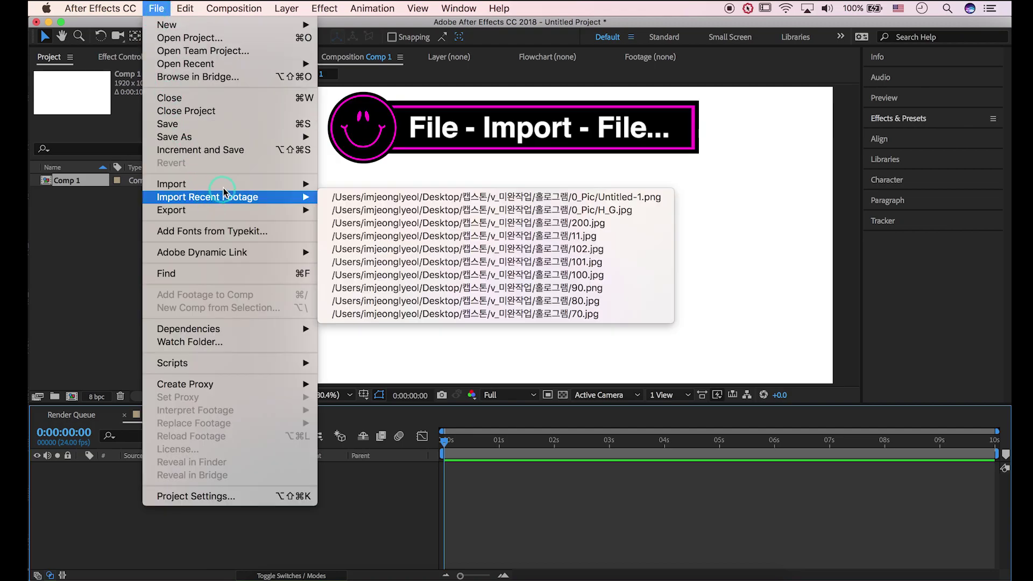
pyautogui.moveTo(224, 186)
pyautogui.click(386, 188)
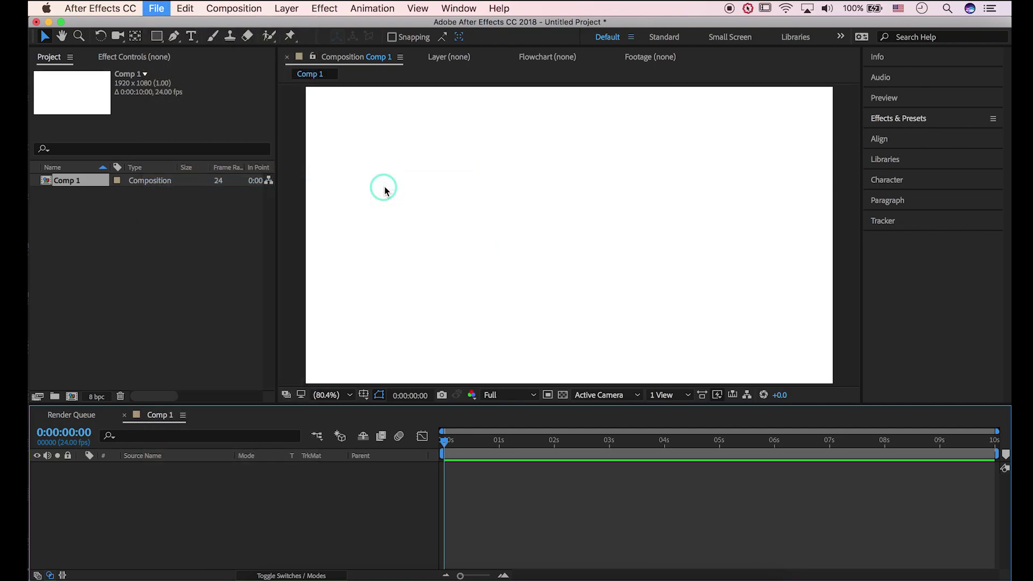
pyautogui.click(408, 80)
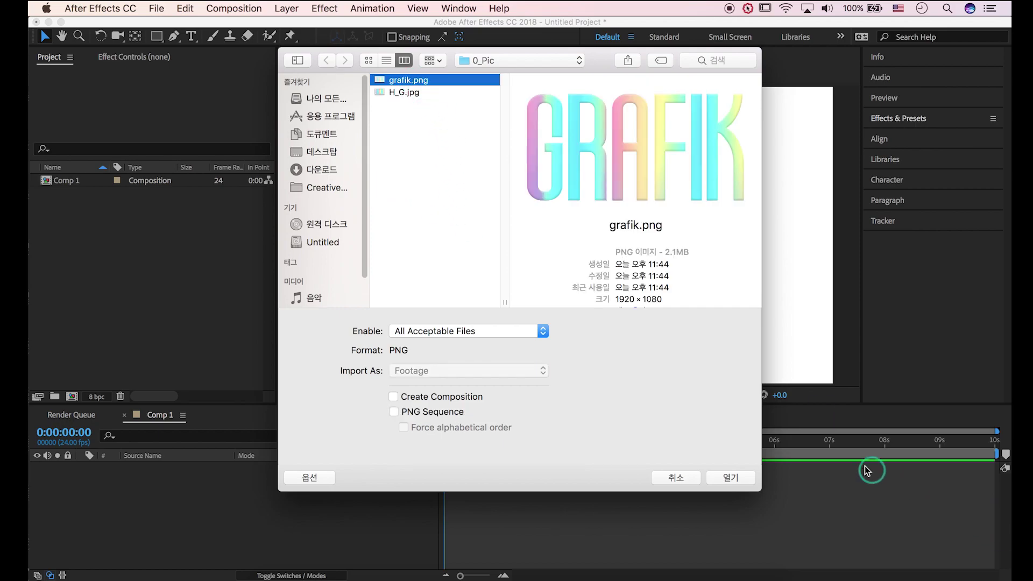
pyautogui.click(741, 477)
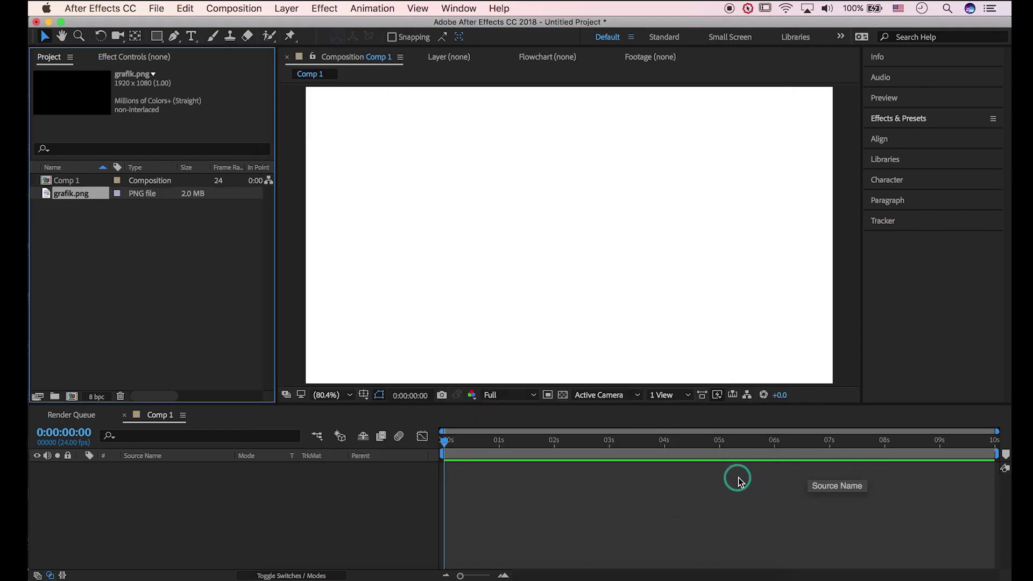
pyautogui.moveTo(85, 365); pyautogui.dragTo(102, 477)
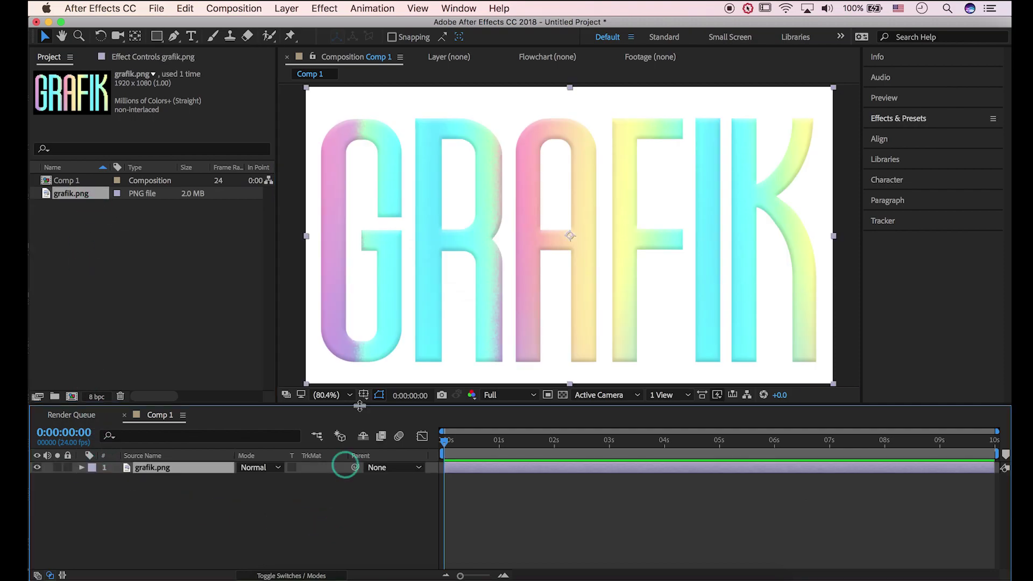
# Find Color Balance (HLS) by searching 'color bal' and apply it to the grafik.png layer
pyautogui.click(437, 248)
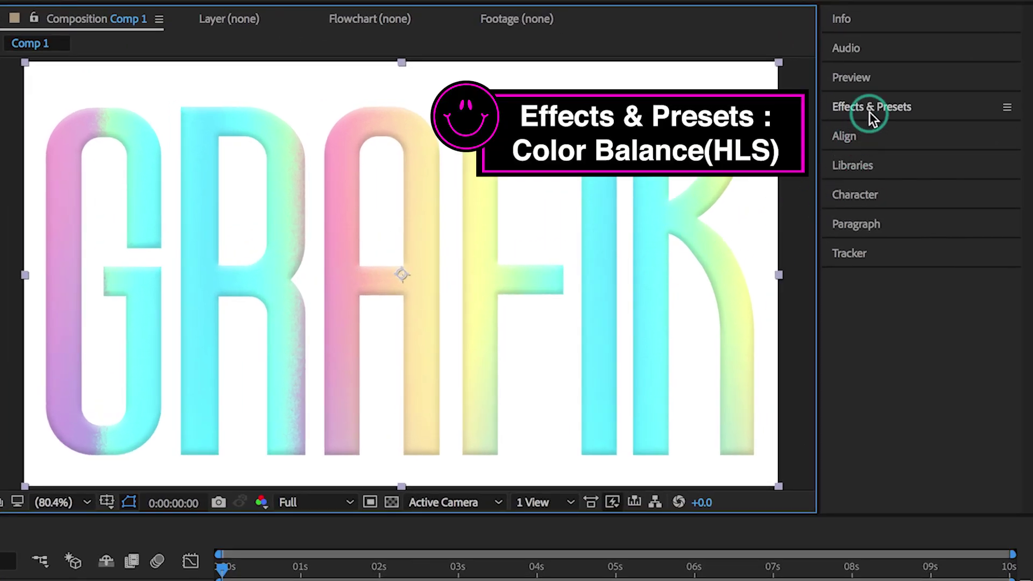
pyautogui.click(869, 112)
pyautogui.click(877, 134)
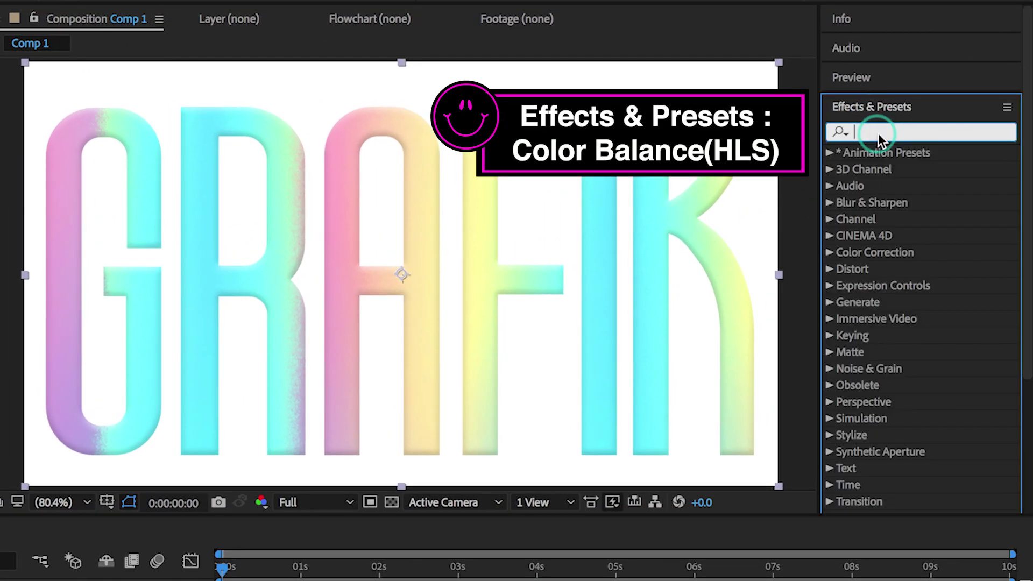
pyautogui.write('colo')
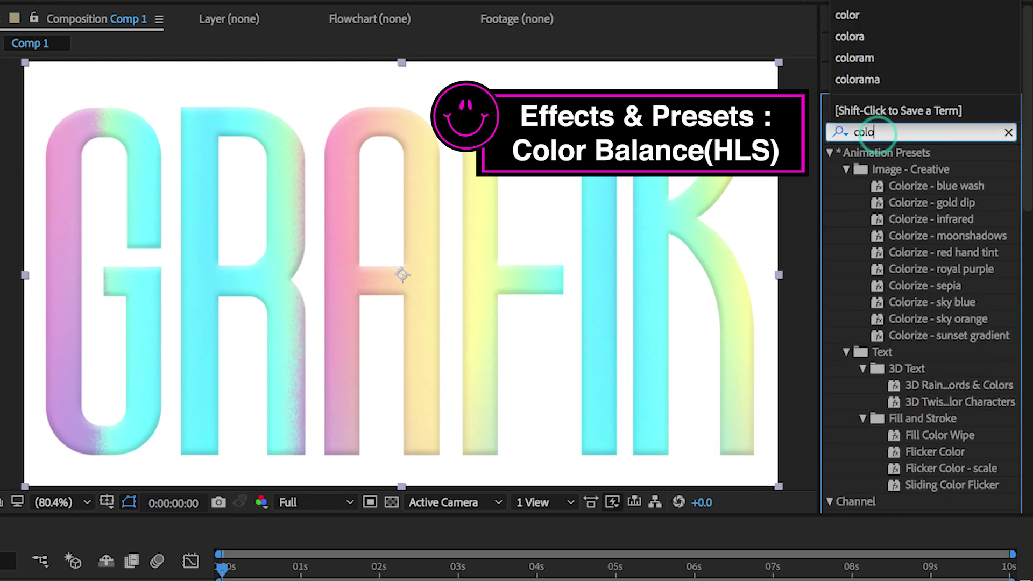
pyautogui.write('r balan')
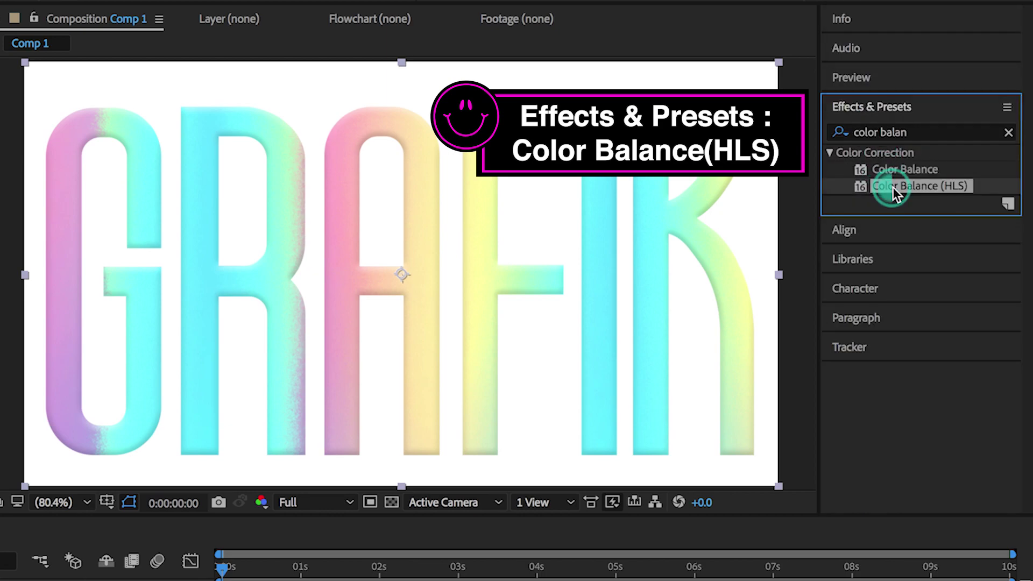
pyautogui.moveTo(892, 186); pyautogui.dragTo(380, 270)
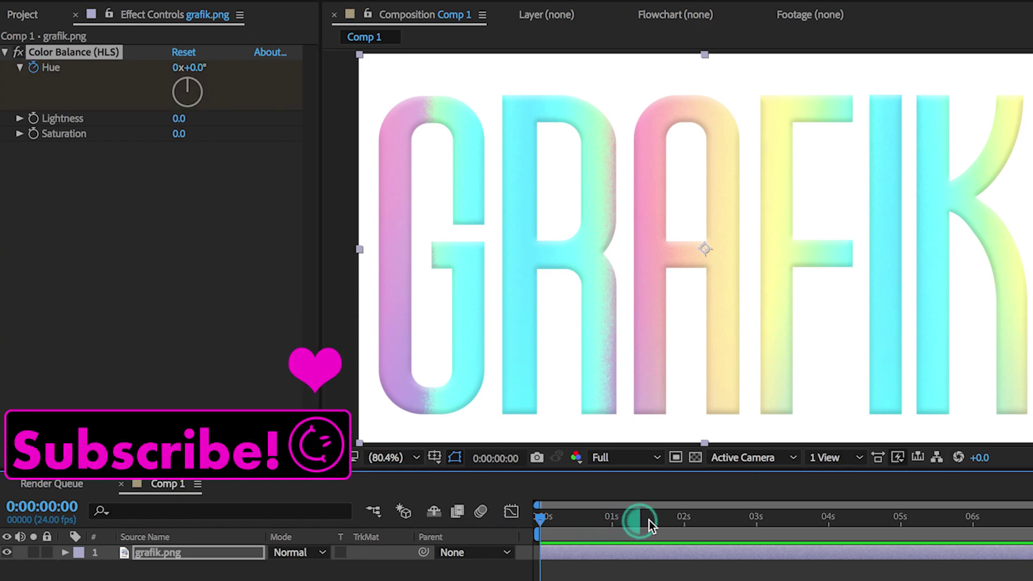
# Keyframe the Color Balance (HLS) Hue to 3x+0.0 at 3 seconds, then return to 0:00
pyautogui.moveTo(649, 520); pyautogui.dragTo(759, 515)
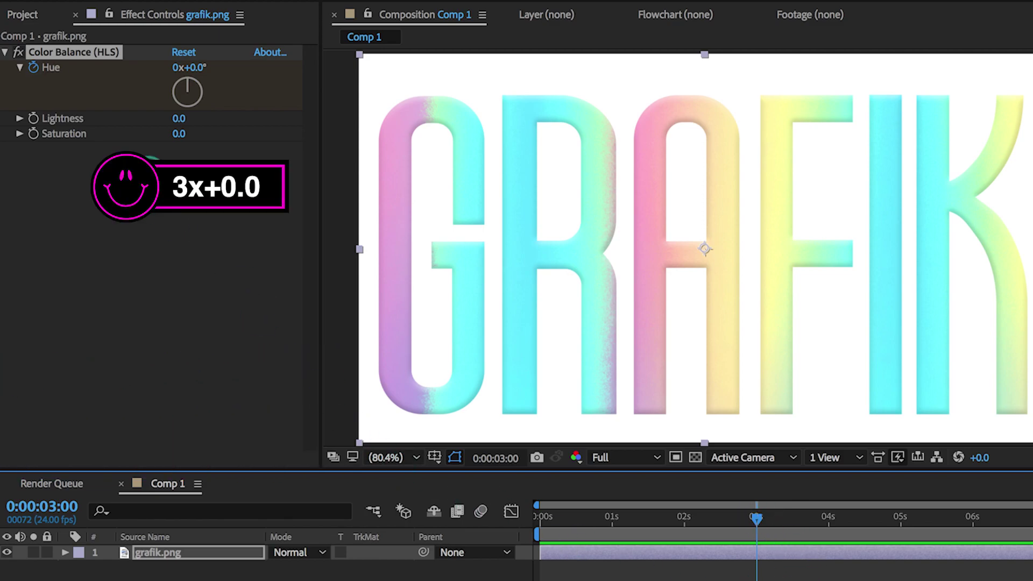
pyautogui.click(177, 70)
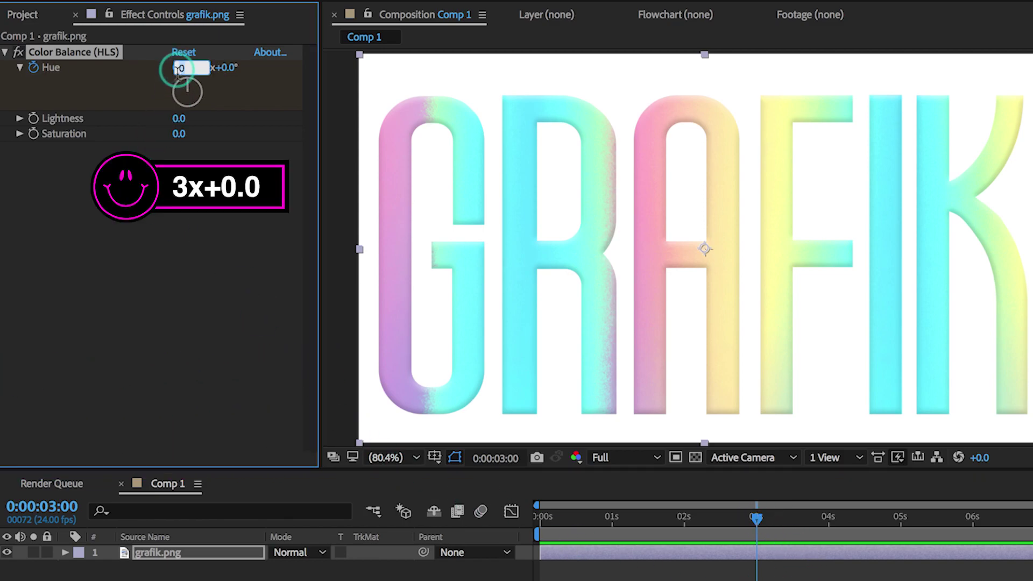
pyautogui.write('3x+0.0°')
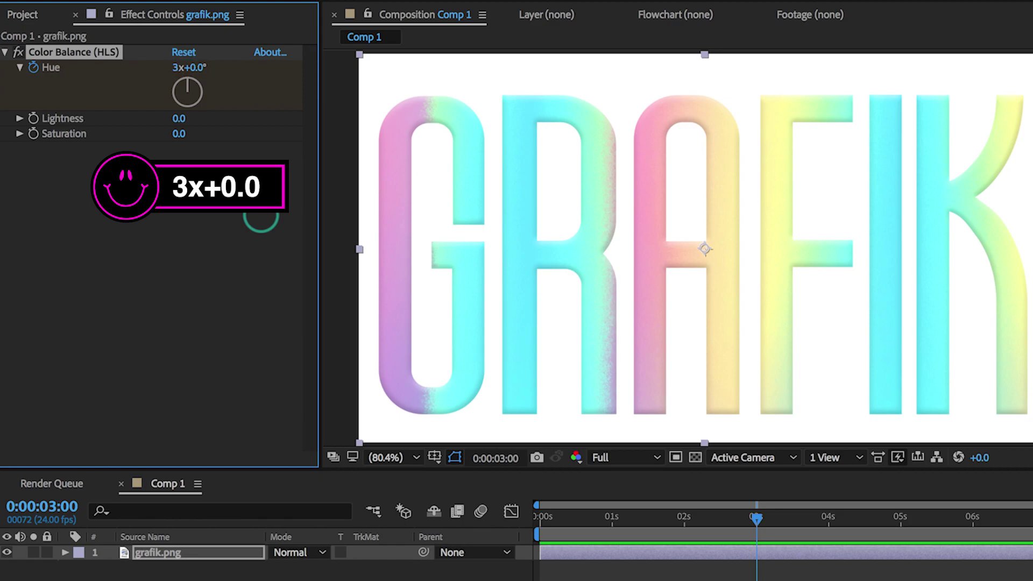
pyautogui.moveTo(618, 525); pyautogui.dragTo(490, 522)
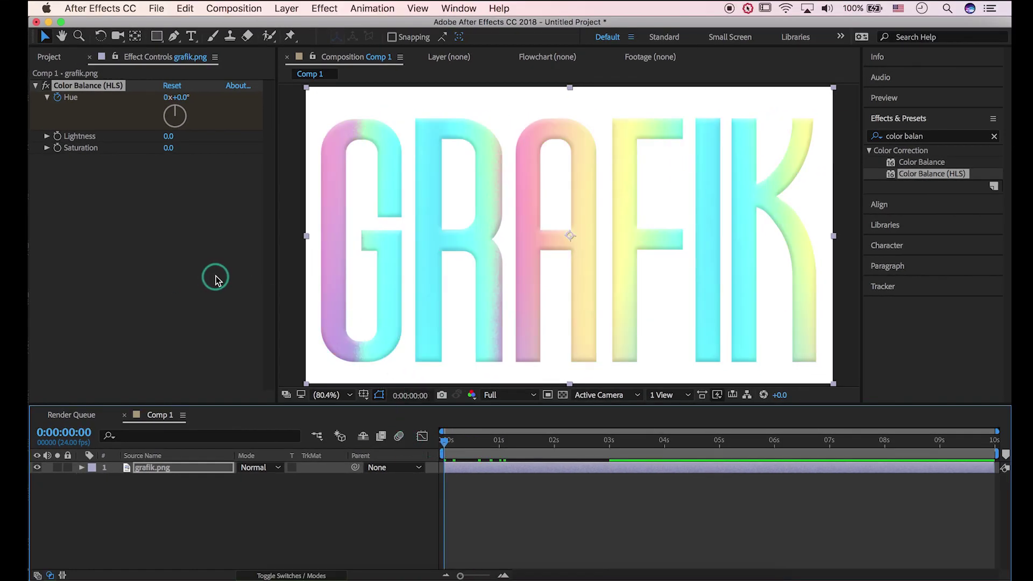
# Play a preview of Comp 1 to watch the GRAFIK letters cycle through pink, green and blue
pyautogui.press('space')
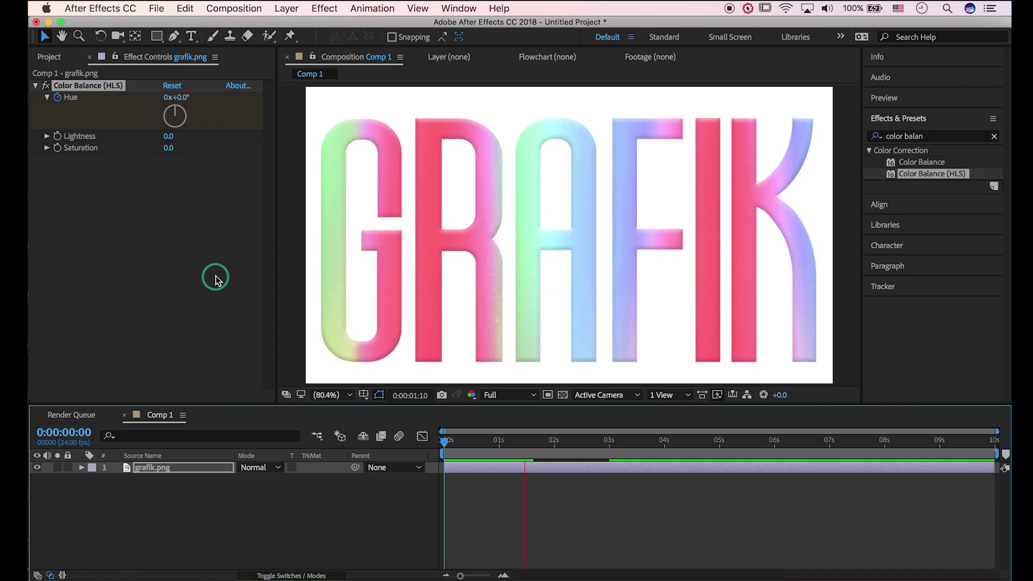